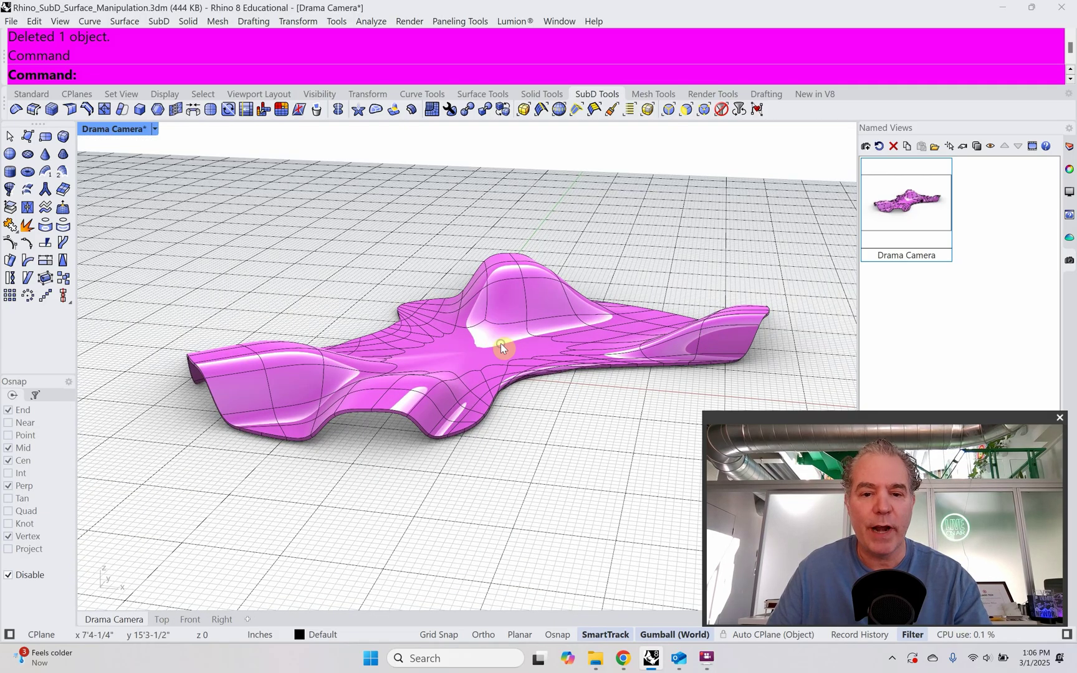
Step: Create a single-face SubD with an irregular, waisted outline of about ten points behind the existing SubD
scroll(455, 347, down, 6)
right_drag(385, 457, 413, 478)
scroll(408, 261, up, 2)
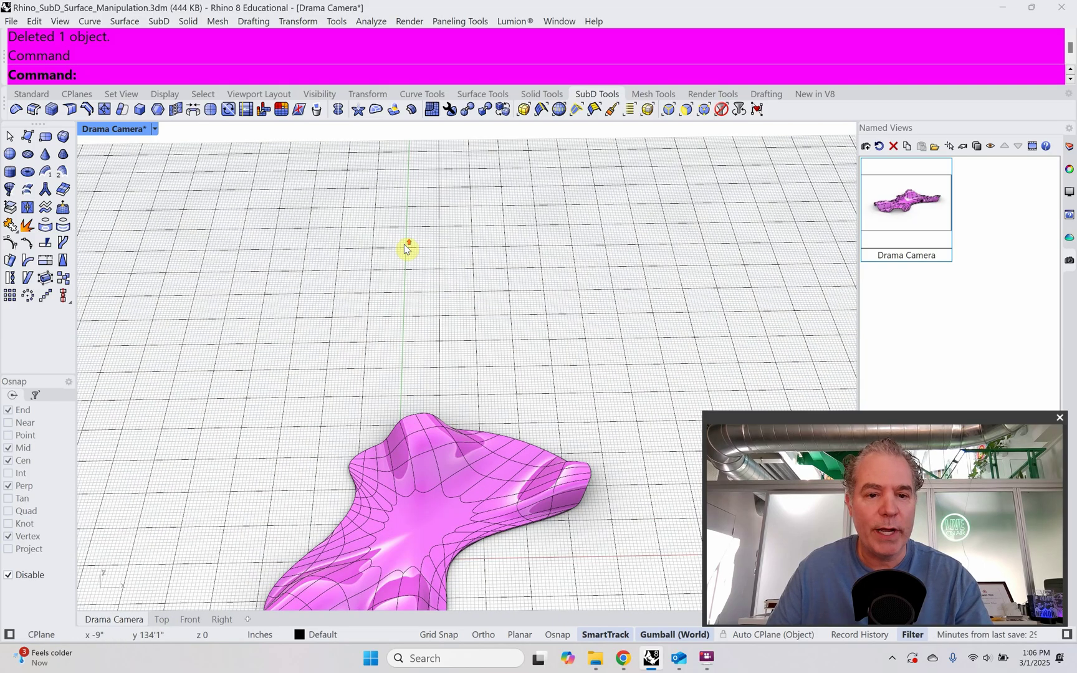
click(27, 137)
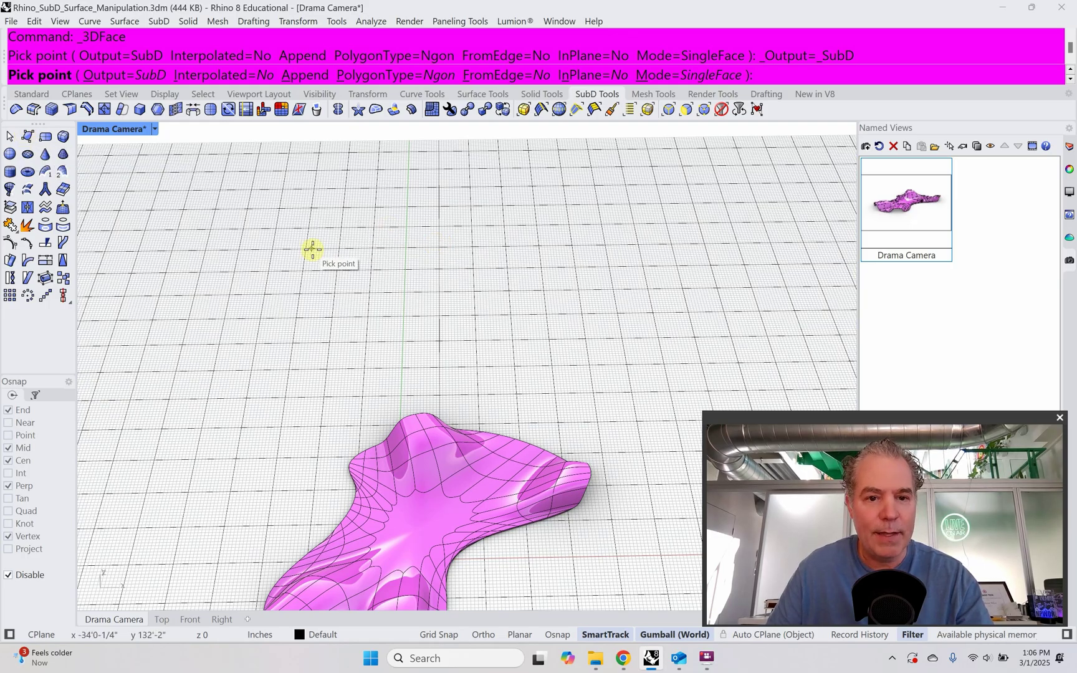
click(330, 316)
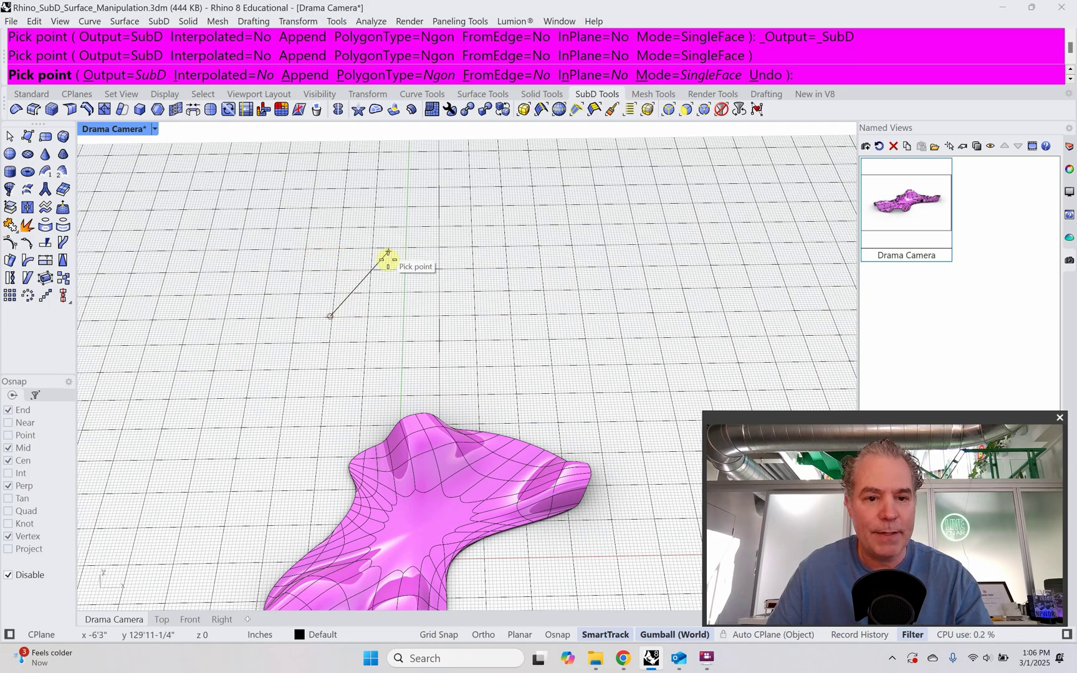
click(388, 251)
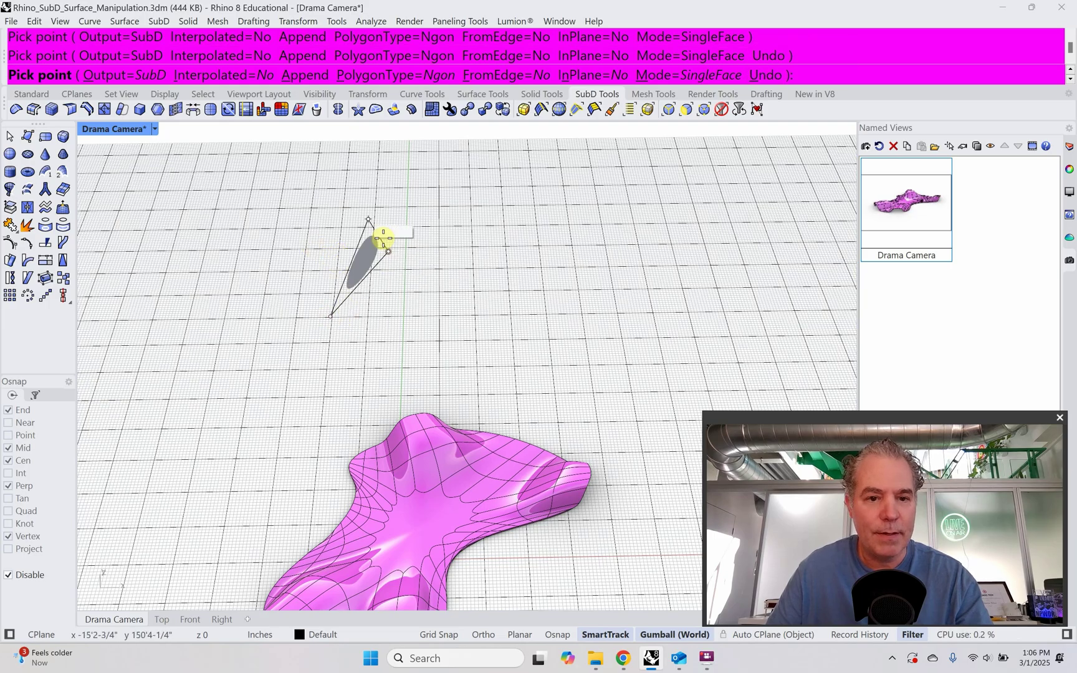
click(325, 172)
click(489, 150)
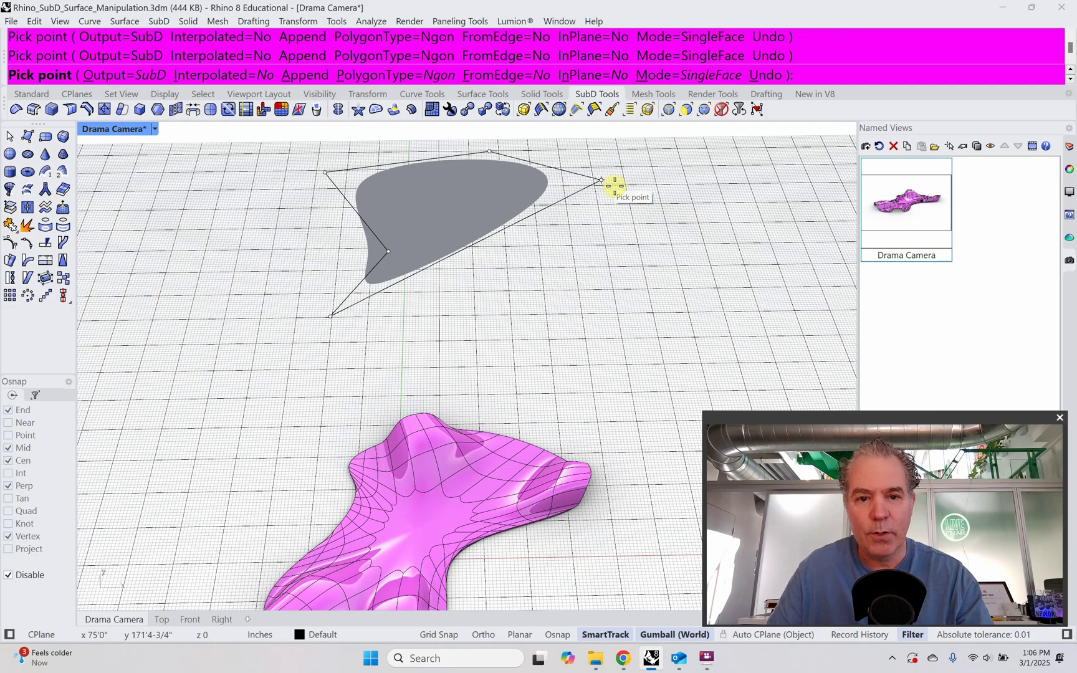
click(767, 233)
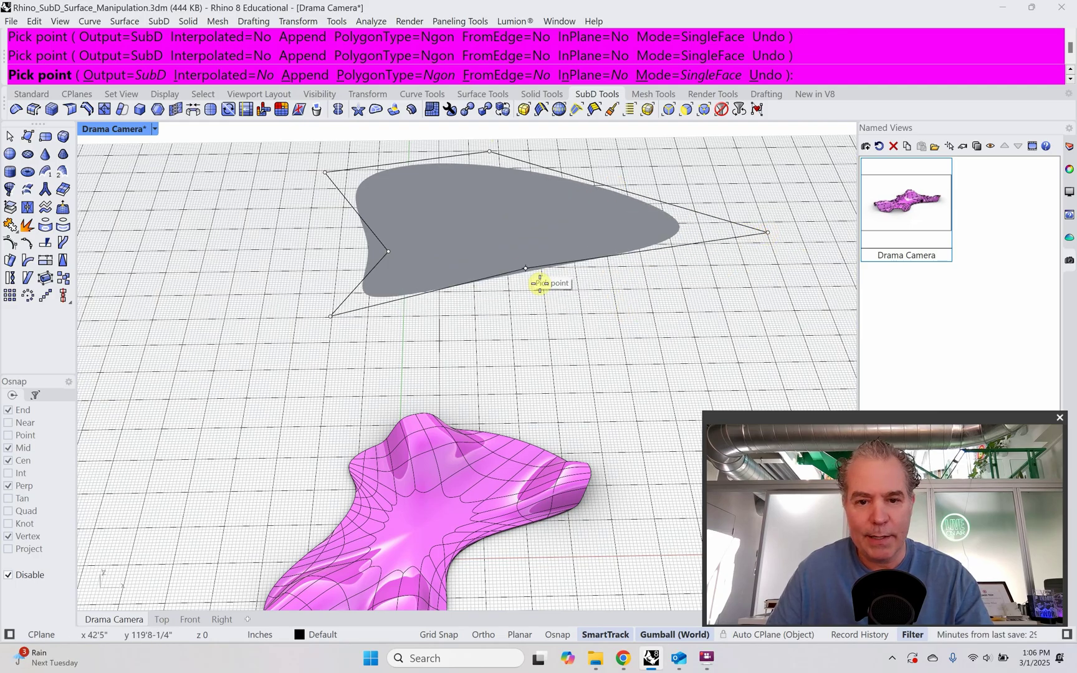
click(525, 268)
click(456, 355)
click(527, 413)
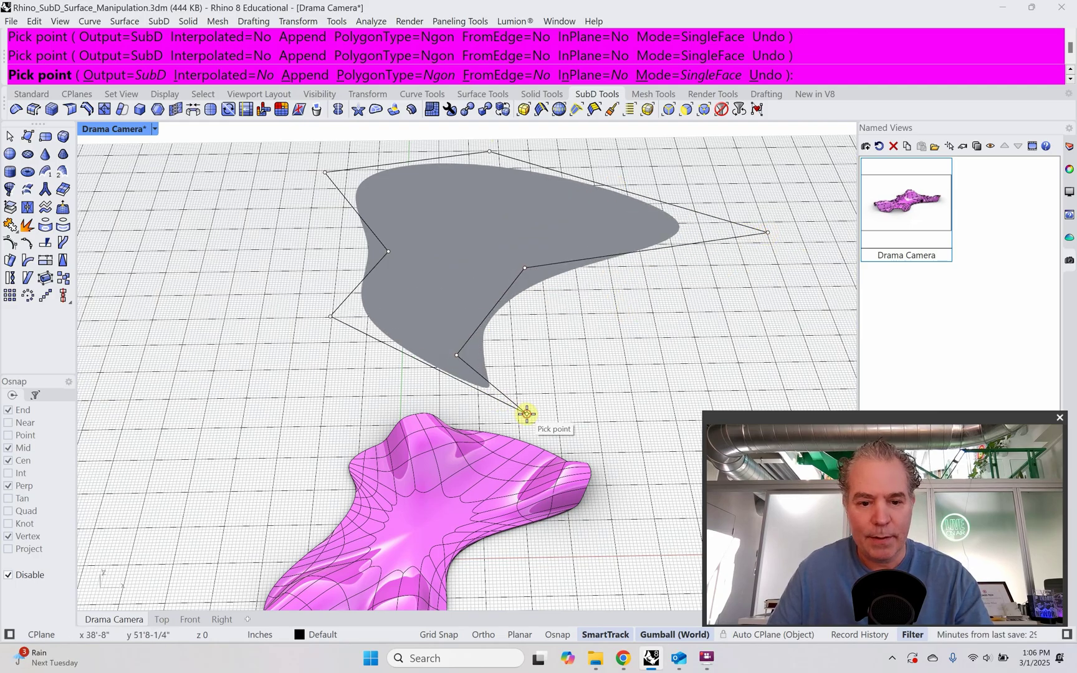
click(242, 429)
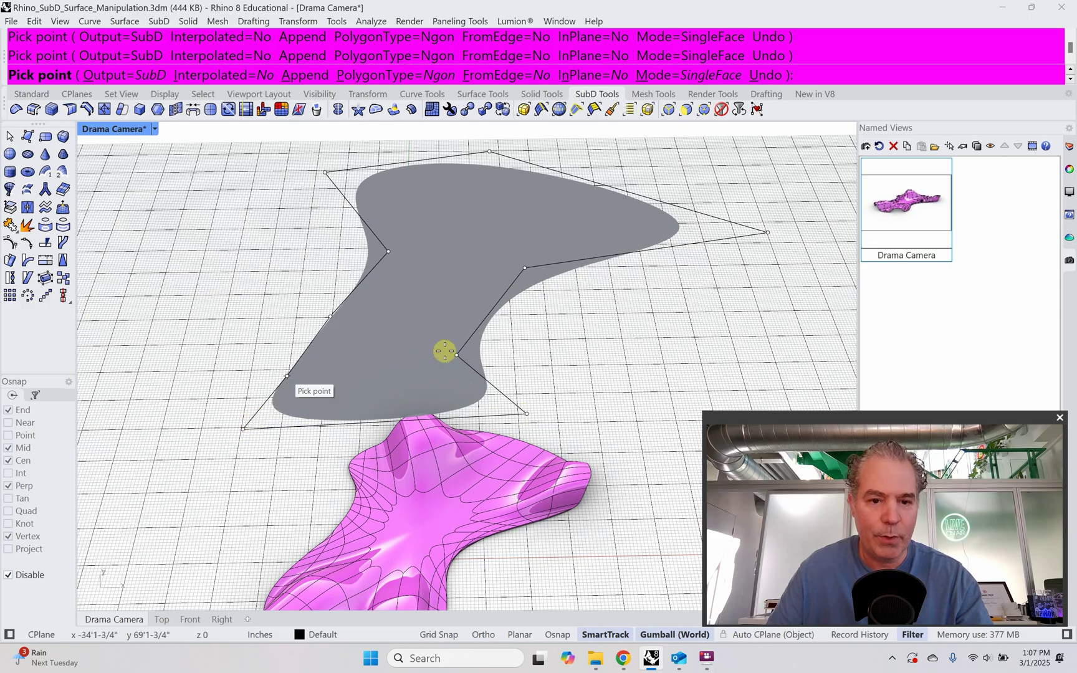
click(242, 353)
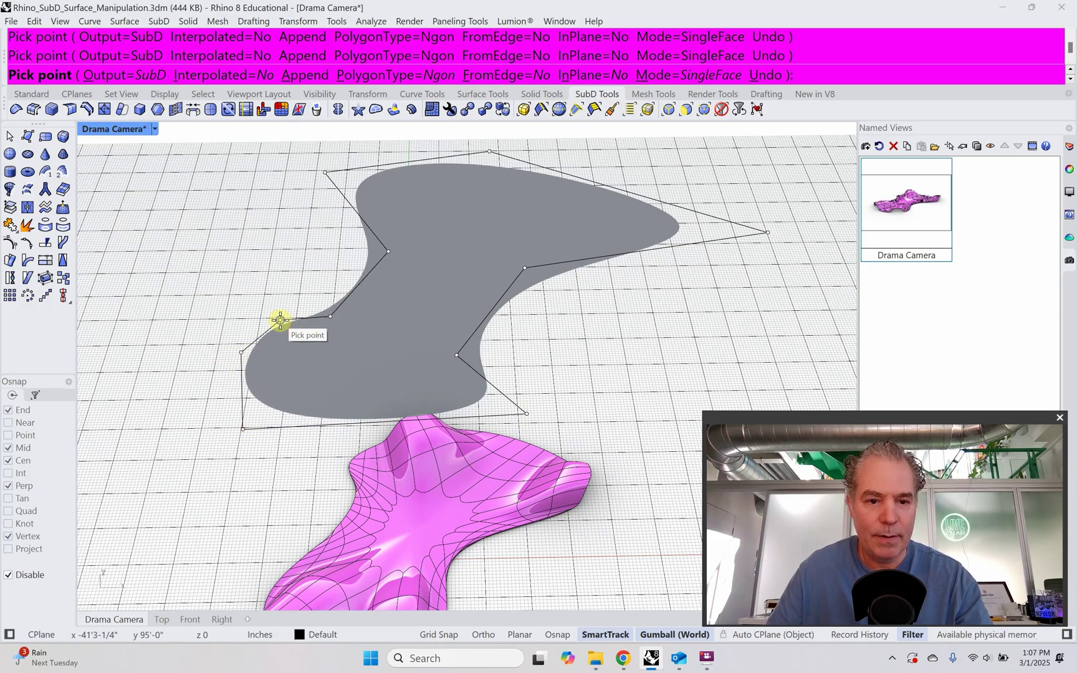
right_click(281, 321)
Step: Hide the original sculpted SubD so only the new flat surface stays in view
right_drag(628, 359, 596, 347)
scroll(595, 351, down, 2)
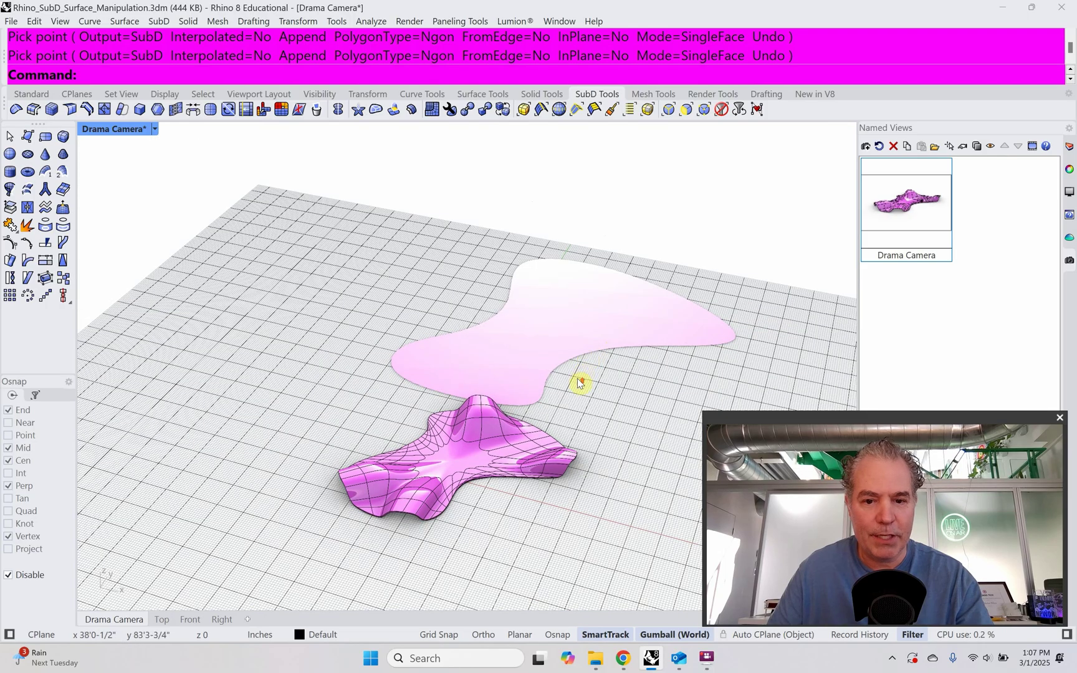
scroll(580, 383, up, 2)
click(448, 467)
text(hi)
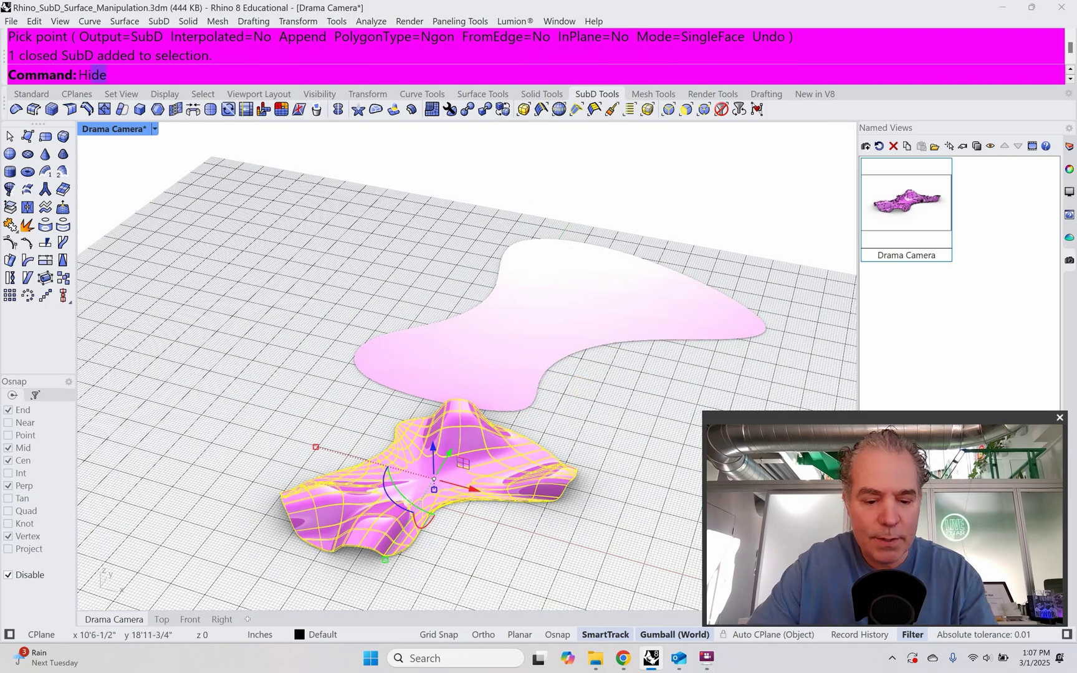
key(Return)
Step: Subdivide the new flat SubD twice, then deselect it
shift+right_drag(446, 469, 272, 546)
scroll(452, 394, up, 2)
right_drag(439, 417, 453, 434)
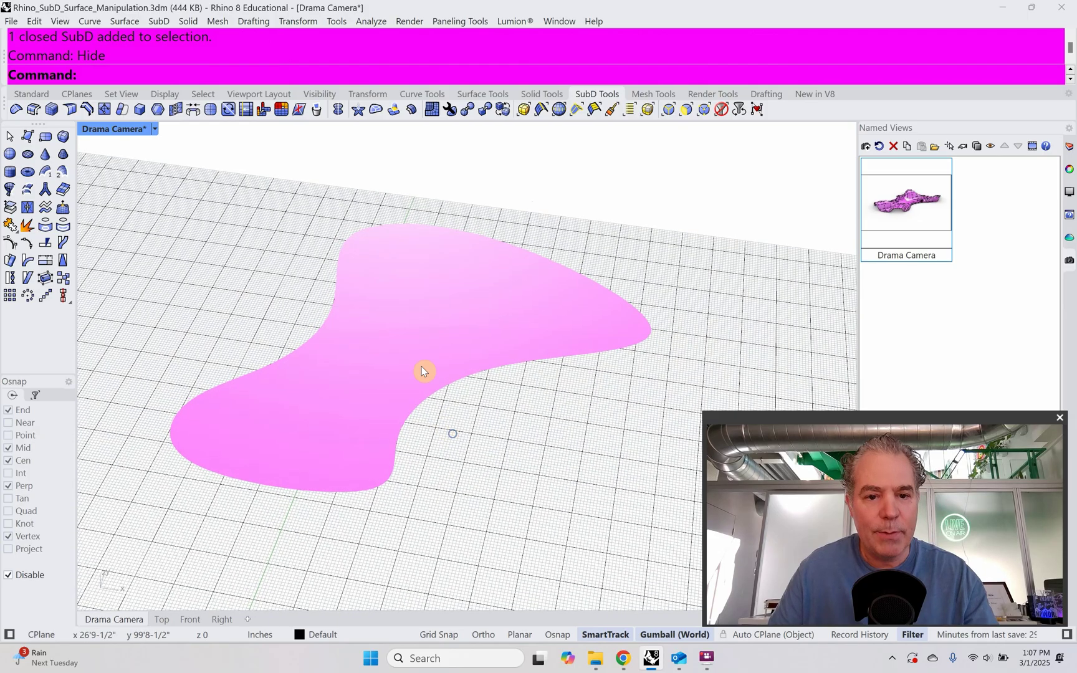
right_drag(422, 372, 425, 405)
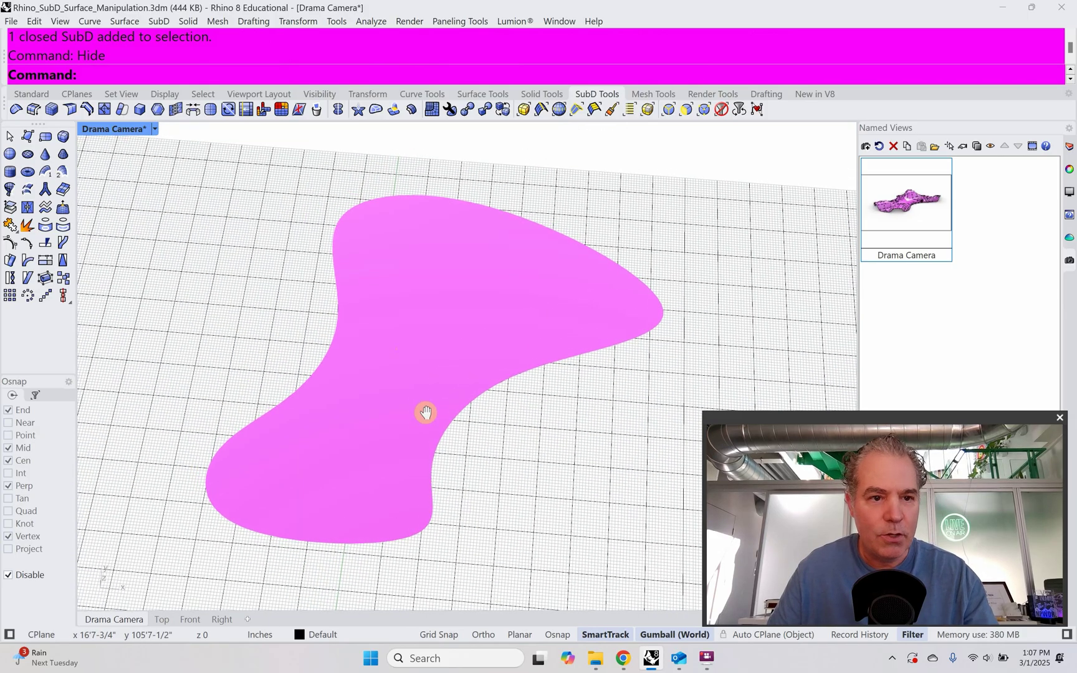
click(447, 330)
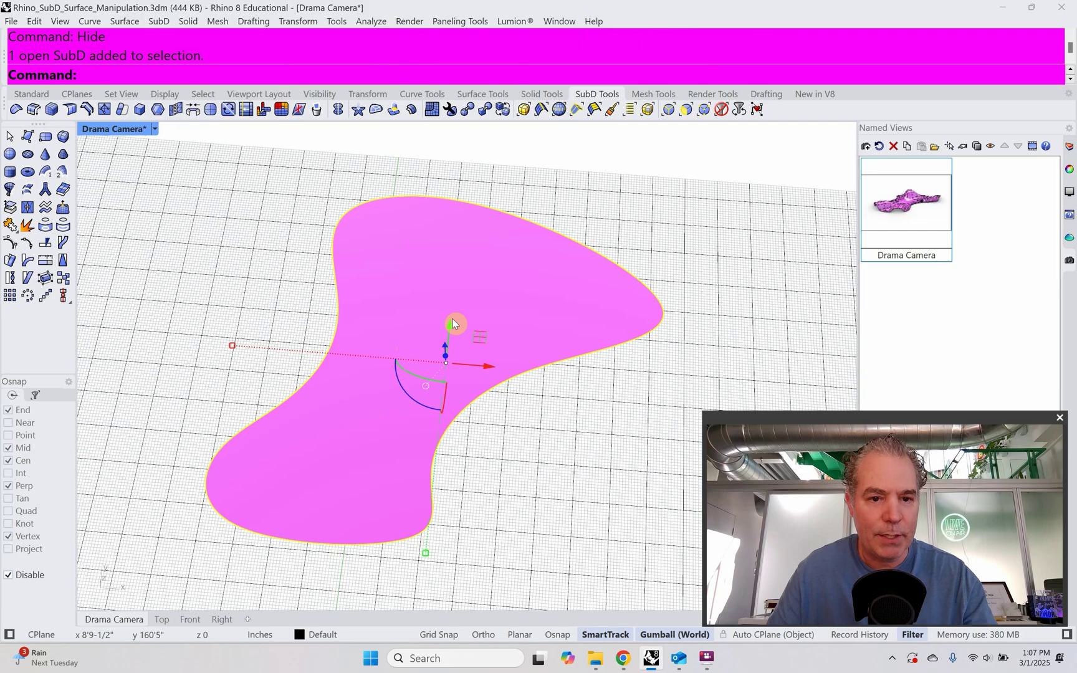
click(209, 111)
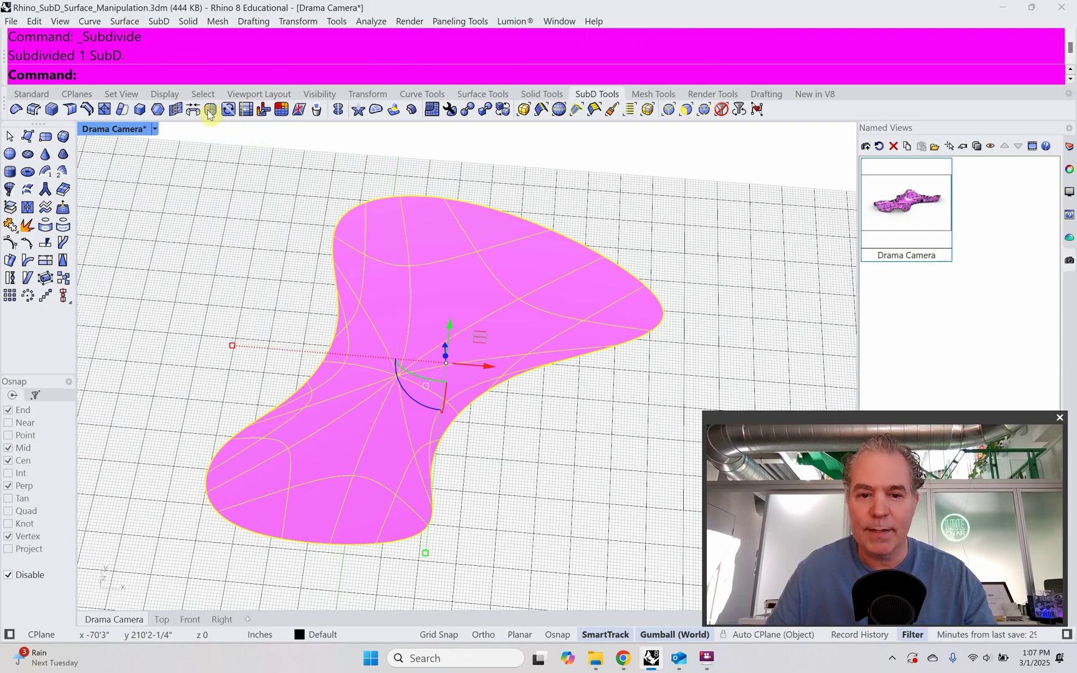
click(210, 111)
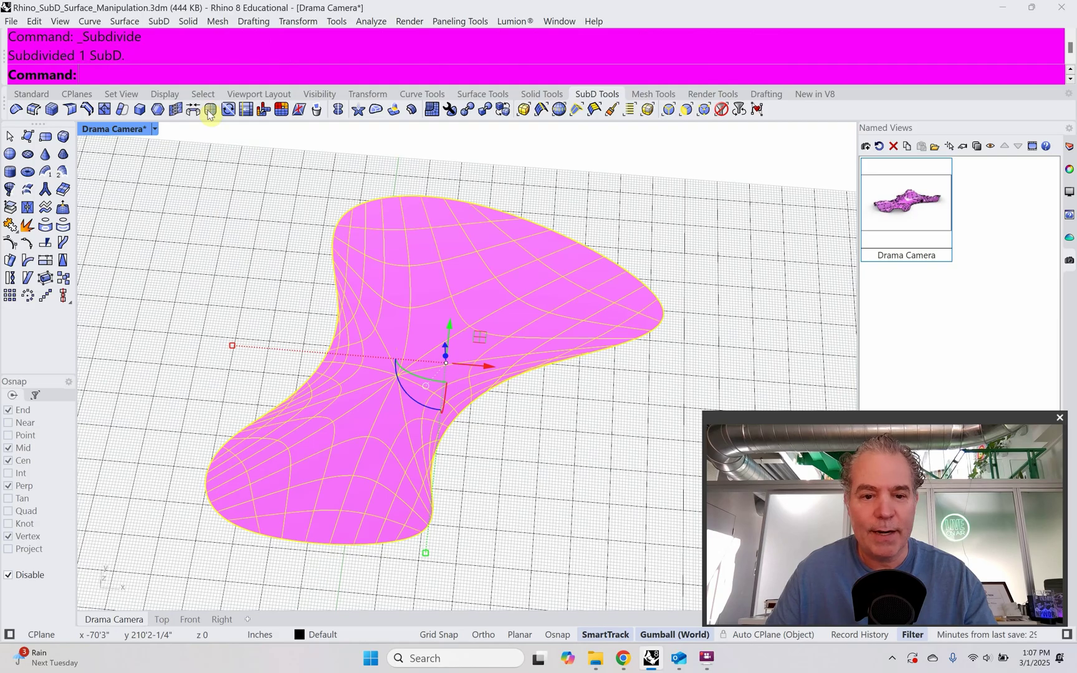
click(530, 428)
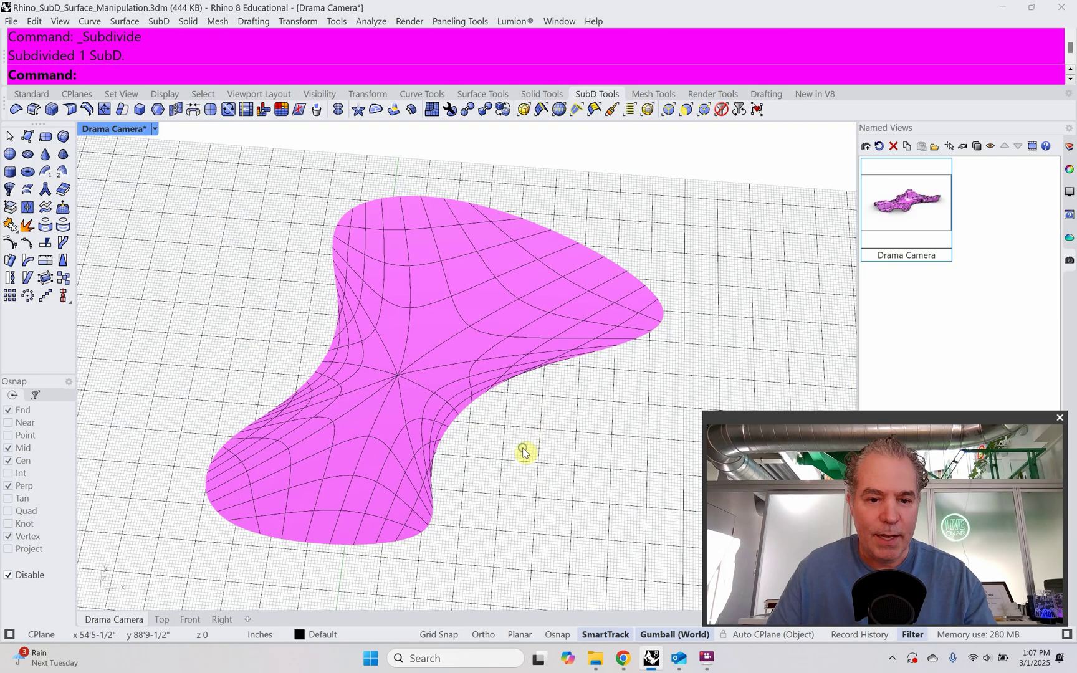
Step: Merge all the faces surrounding the surface's central vertex into one face and clear the selection
mouse_move(521, 449)
right_down()
mouse_move(532, 458)
mouse_move(526, 449)
right_up()
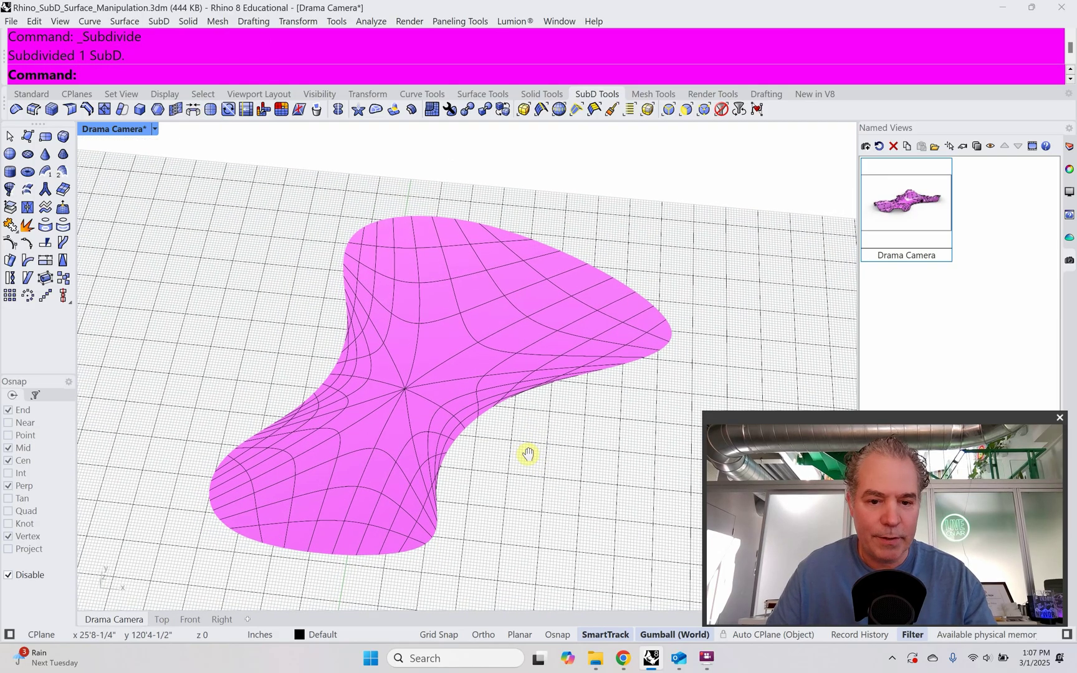
click(462, 371)
text(zs)
key(Return)
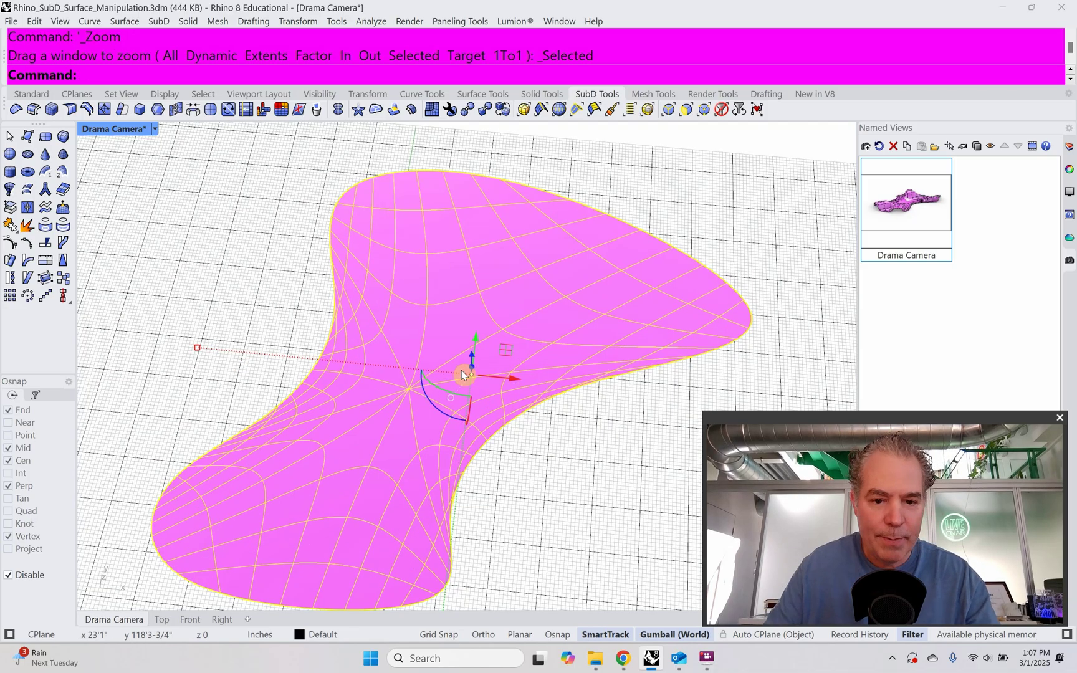
click(550, 518)
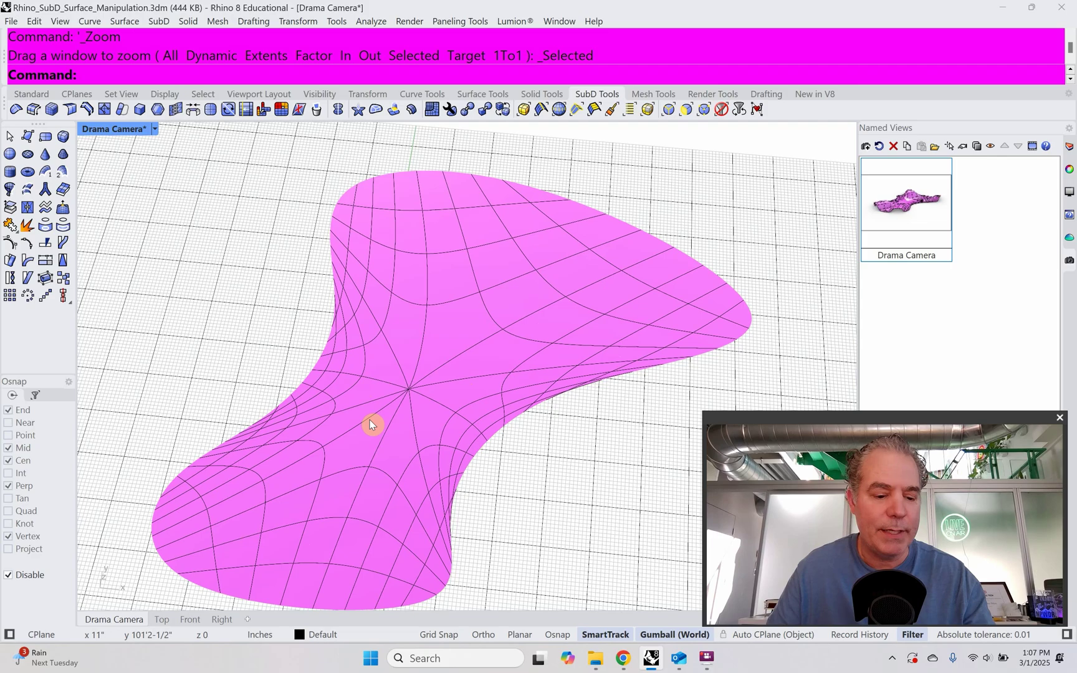
click(367, 445)
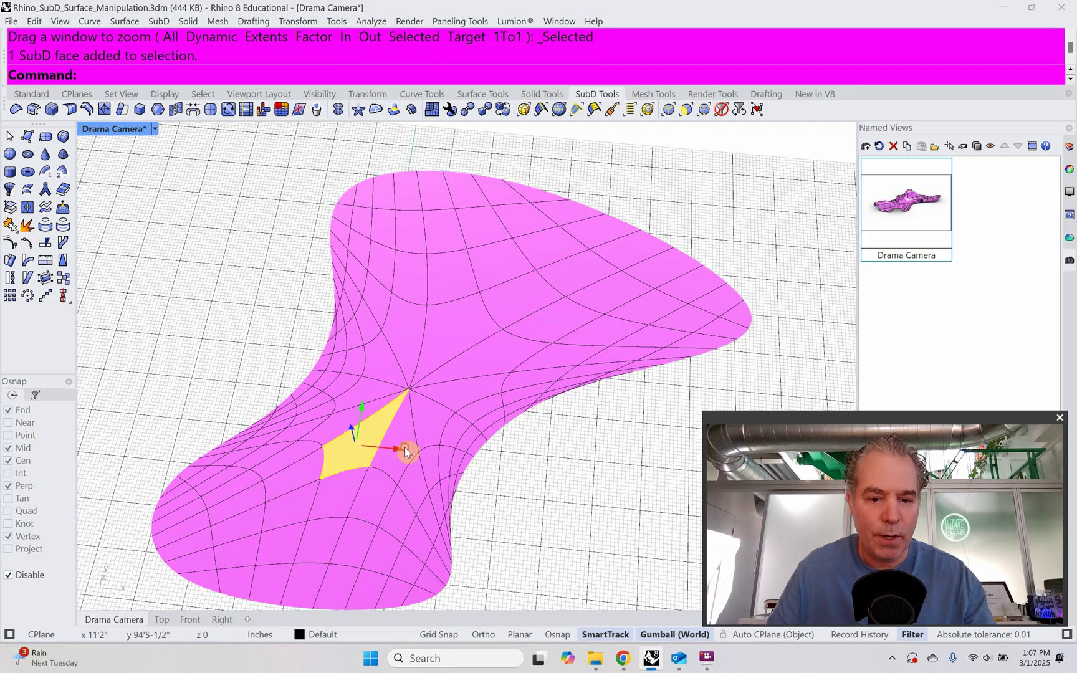
click(407, 448)
shift+click(424, 430)
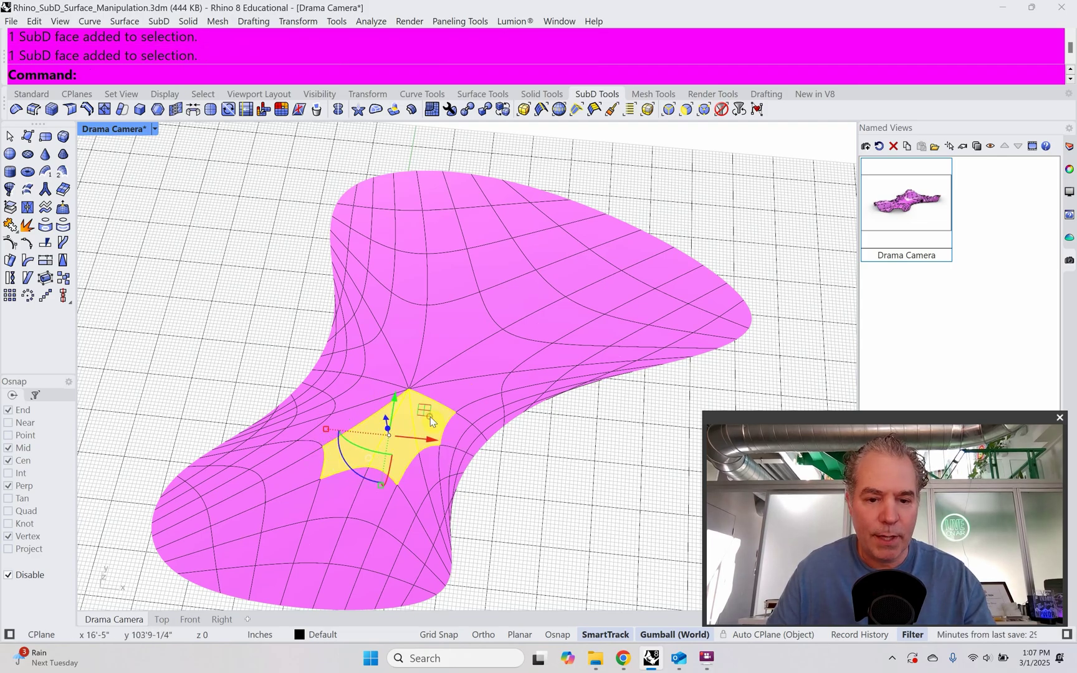
shift+click(472, 377)
shift+click(457, 341)
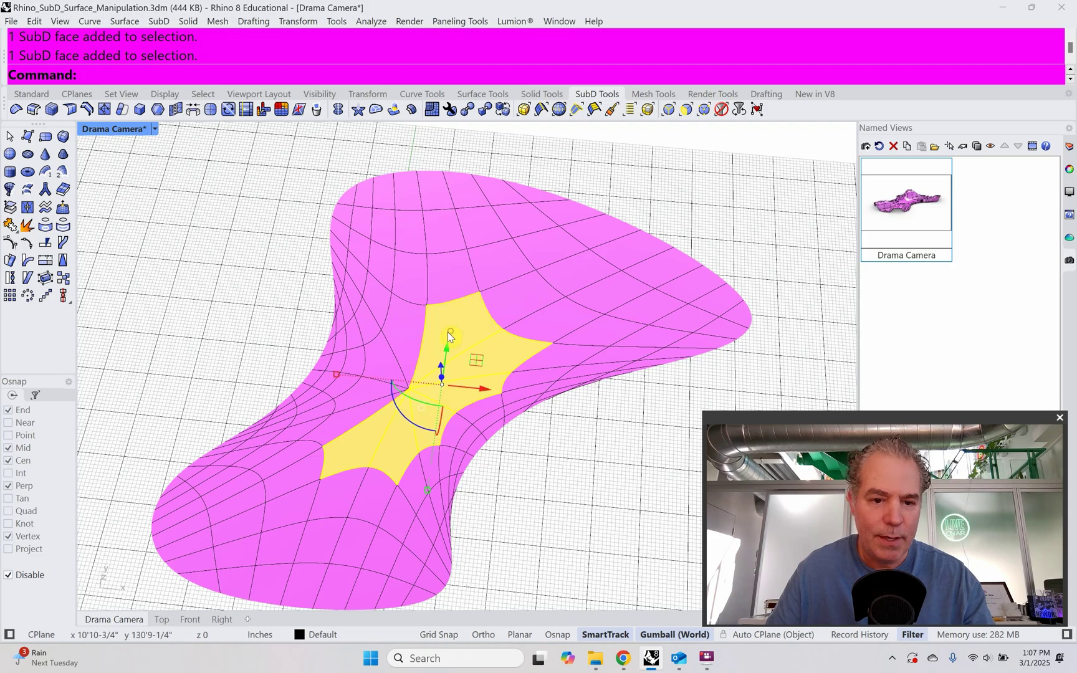
shift+click(402, 322)
shift+click(379, 360)
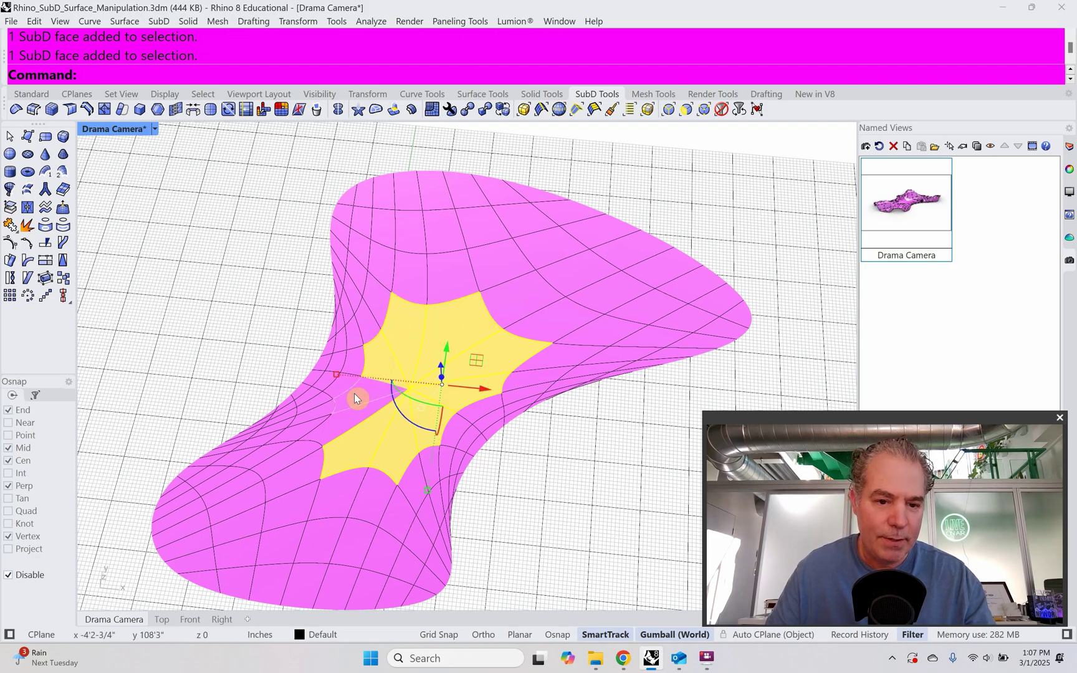
shift+click(355, 418)
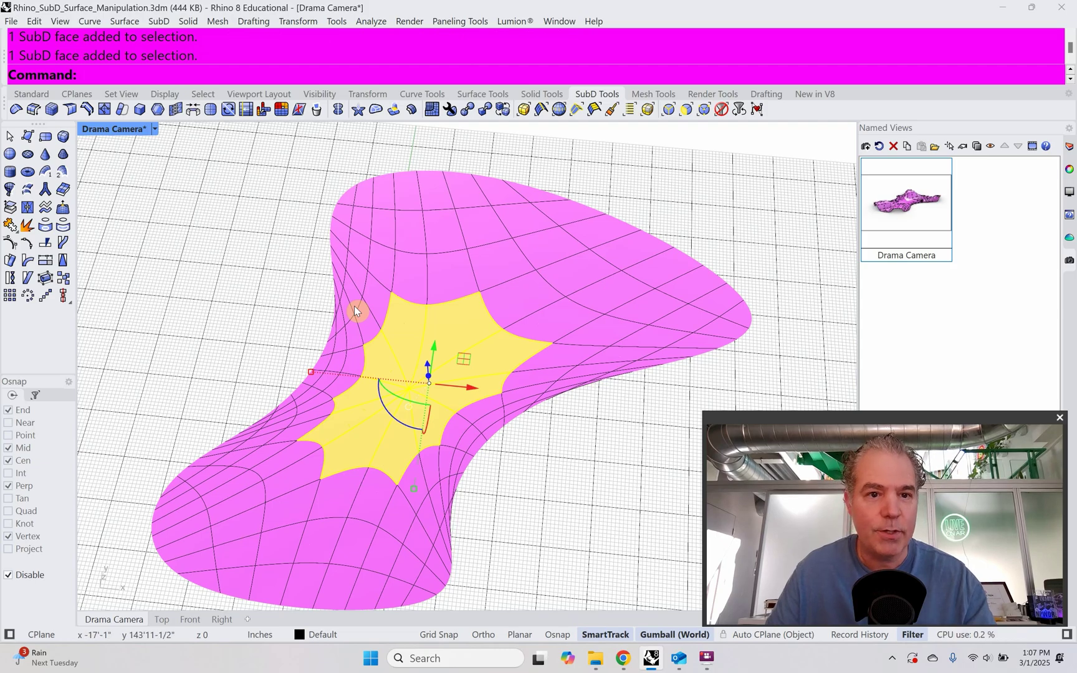
click(299, 110)
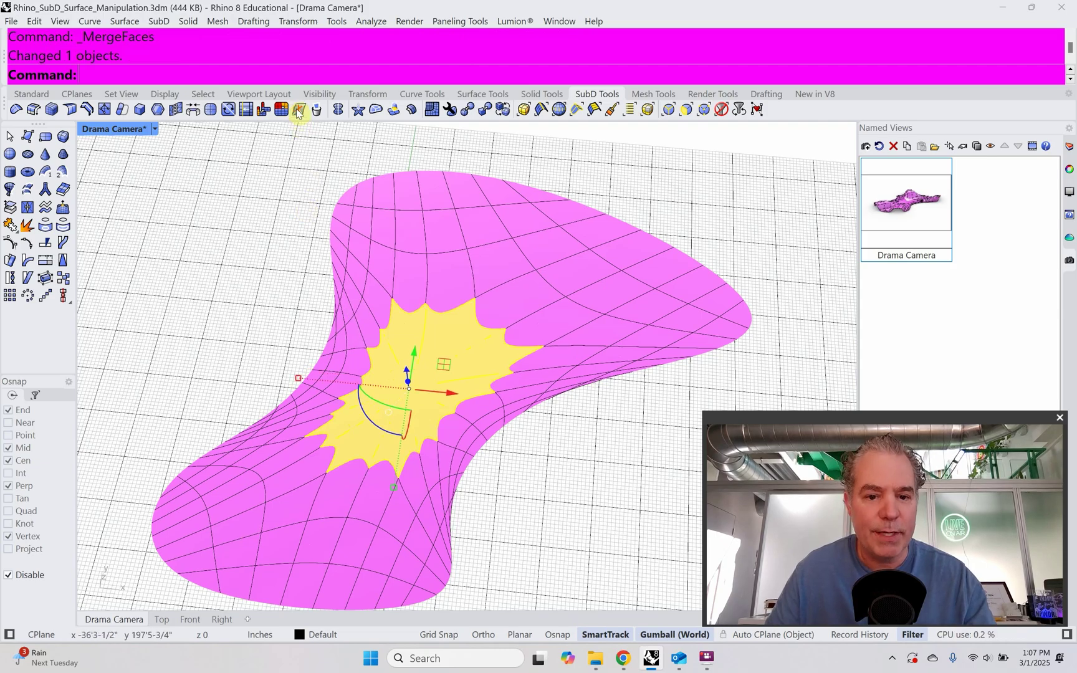
click(274, 257)
Step: Raise a block of ten faces, two rows of five, at the rounded edge of one lobe vertically, then deselect them
scroll(517, 349, down, 3)
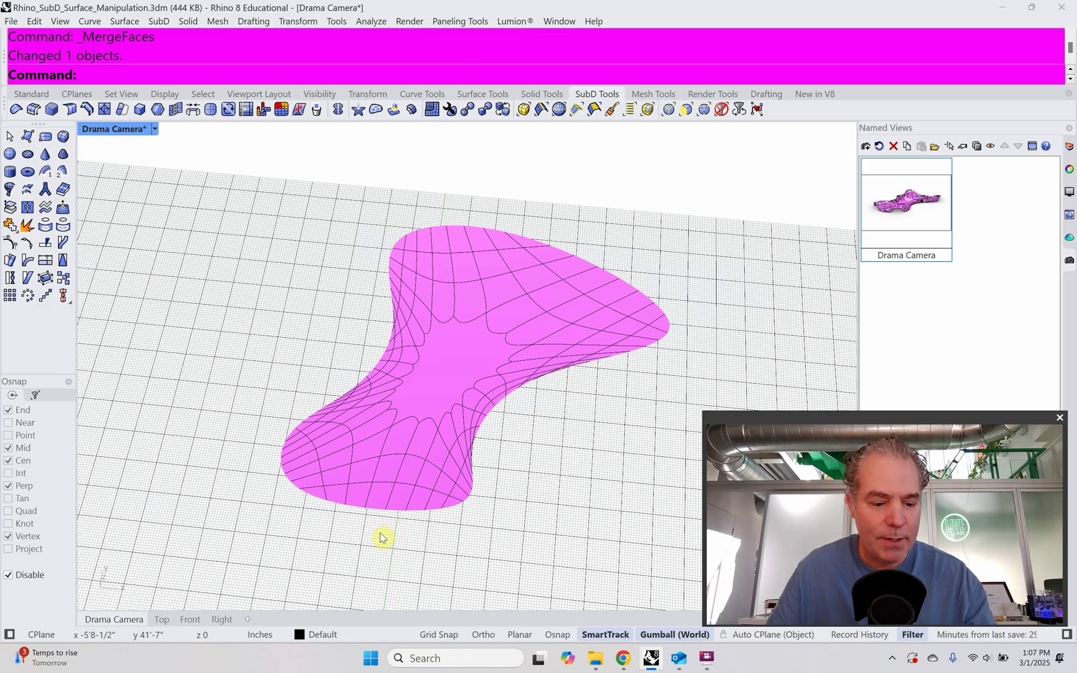
right_drag(382, 538, 422, 544)
scroll(424, 537, up, 5)
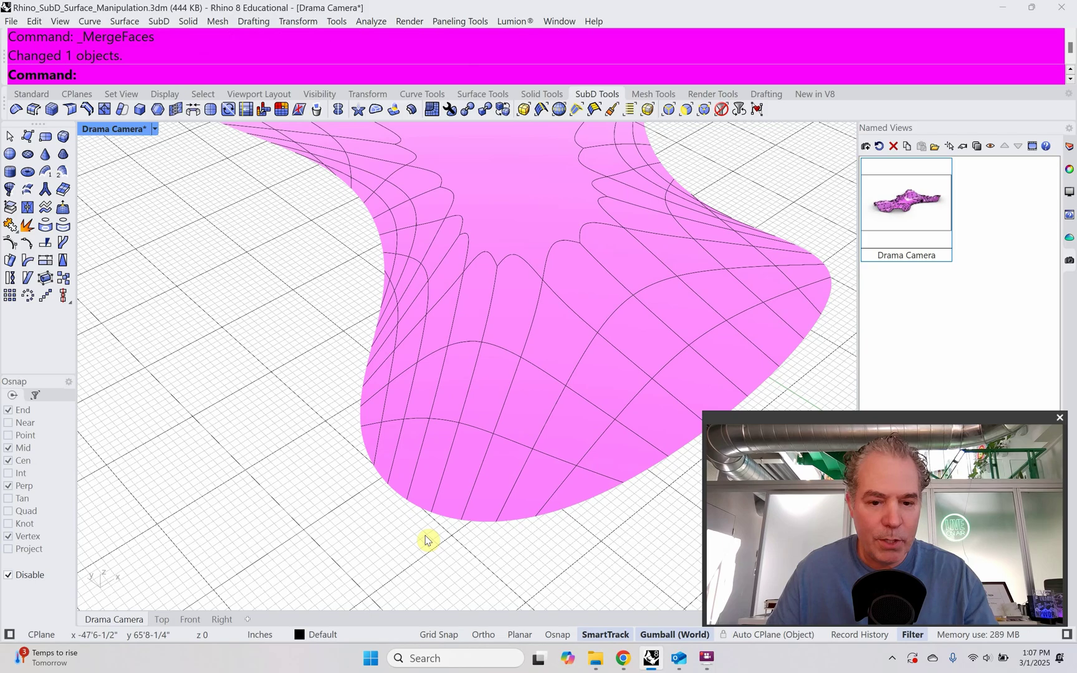
click(404, 469)
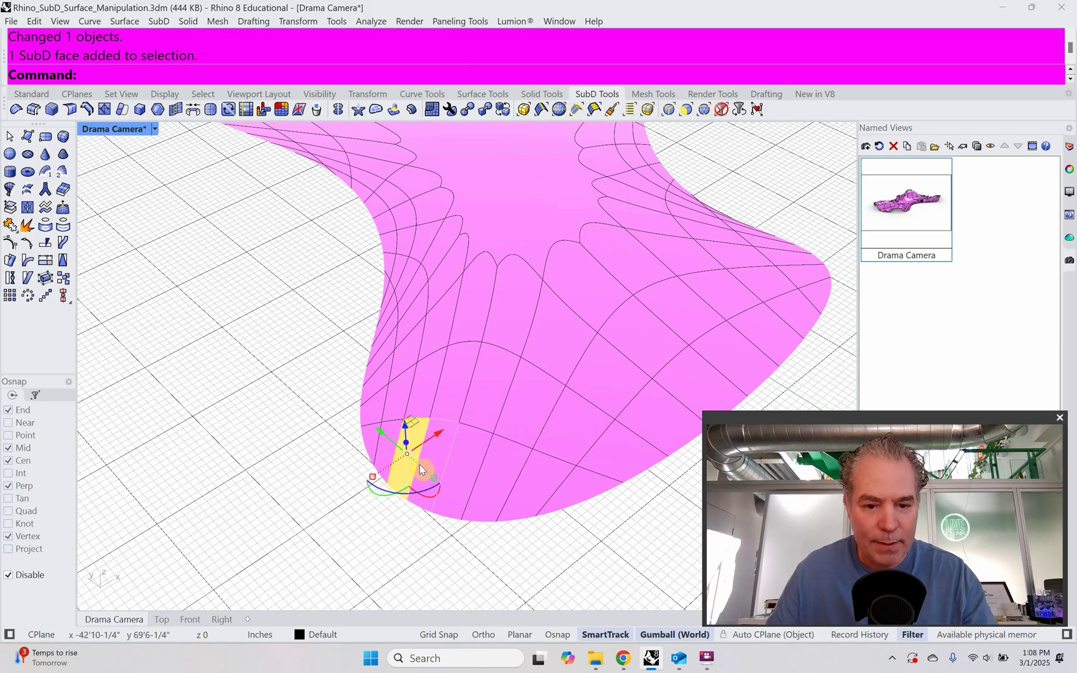
shift+click(435, 469)
shift+click(472, 475)
shift+click(499, 477)
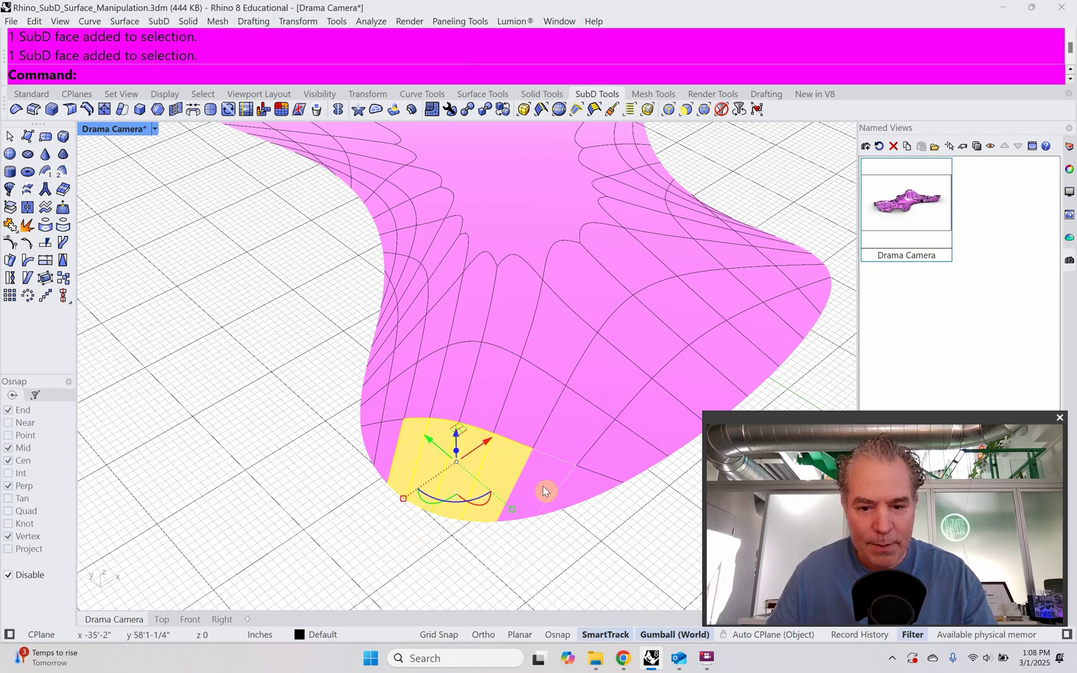
shift+click(542, 486)
shift+click(558, 441)
shift+click(534, 414)
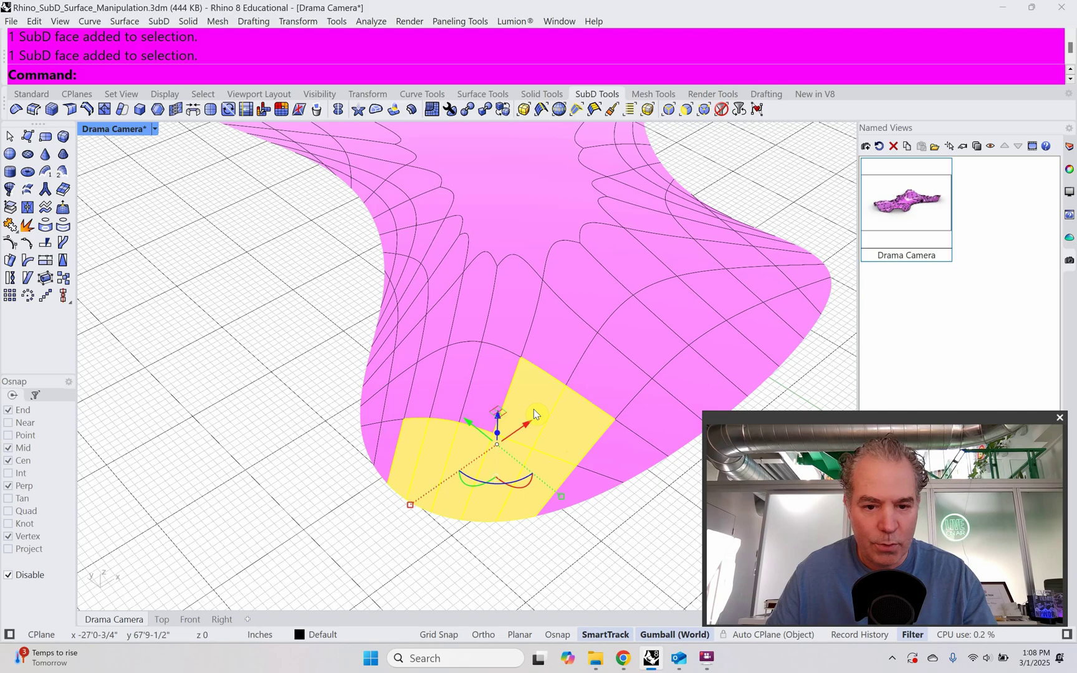
shift+click(486, 387)
shift+click(458, 381)
shift+click(427, 381)
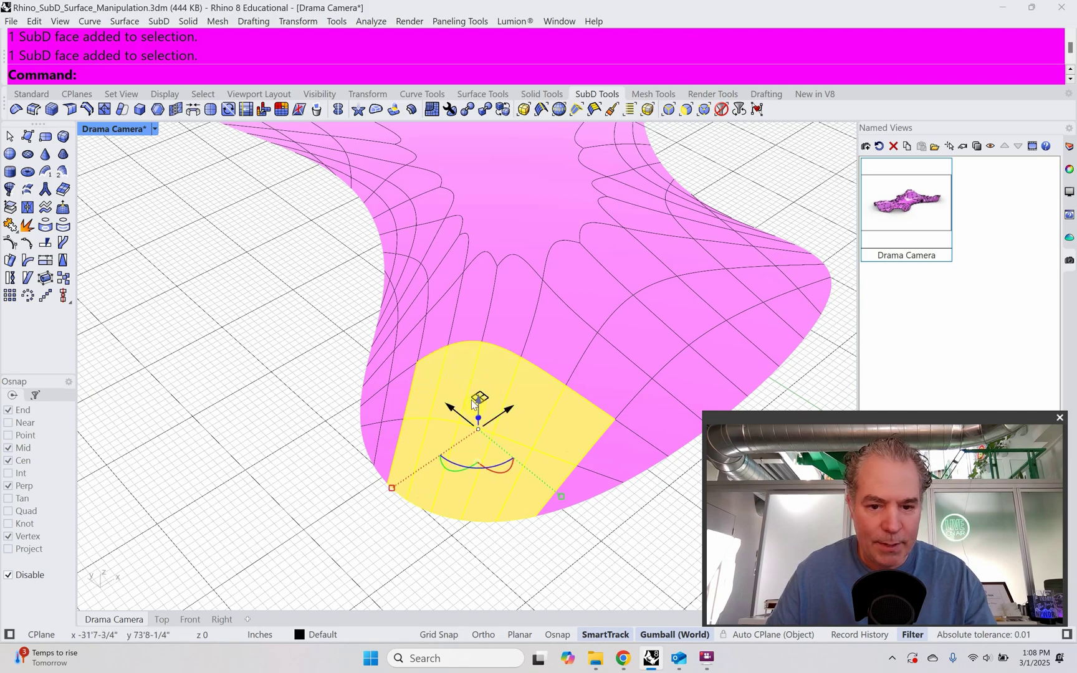
drag(474, 404, 479, 536)
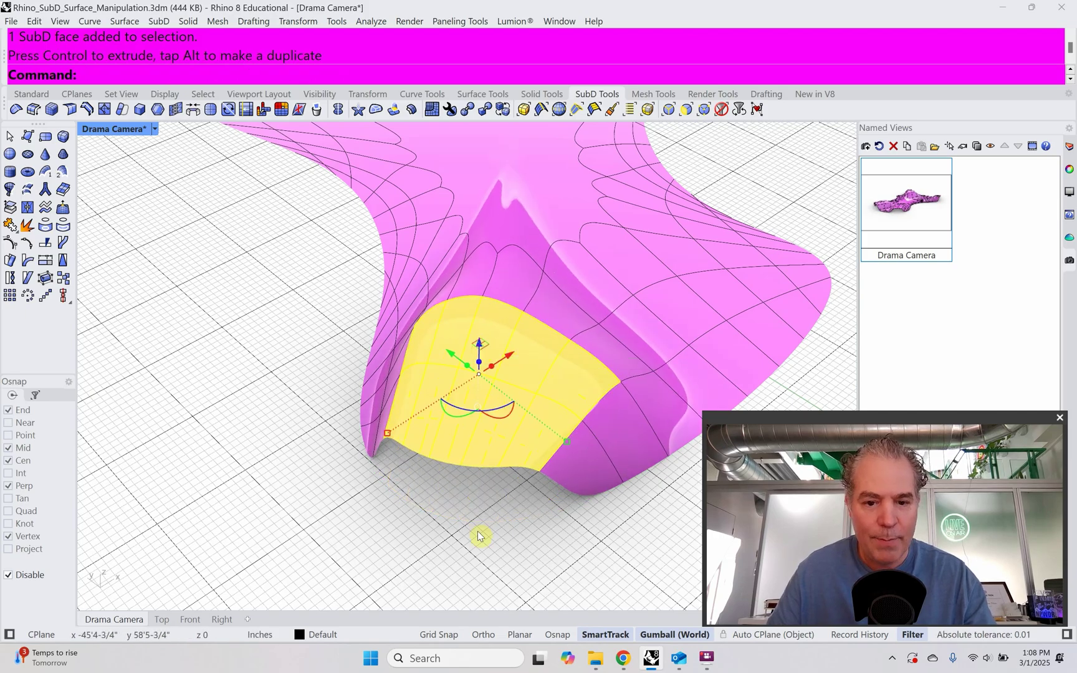
right_drag(478, 534, 388, 510)
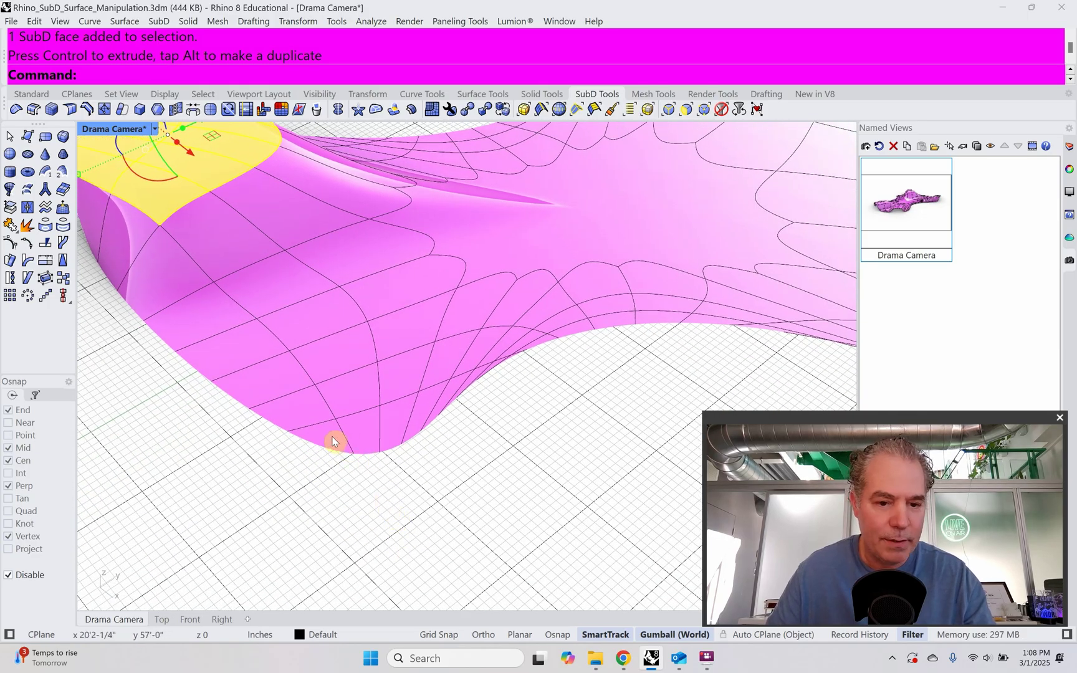
key(Escape)
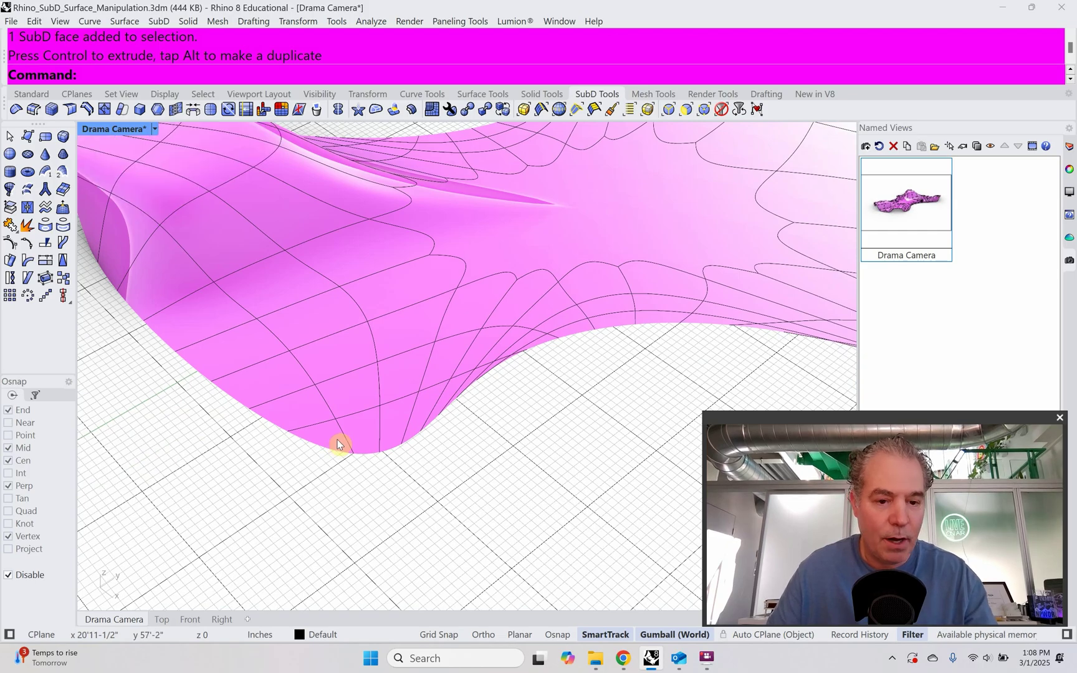
Step: Raise the eight faces at the rounded corner beside the already lifted block vertically, then deselect them
ctrl+shift+click(329, 435)
ctrl+shift+click(362, 431)
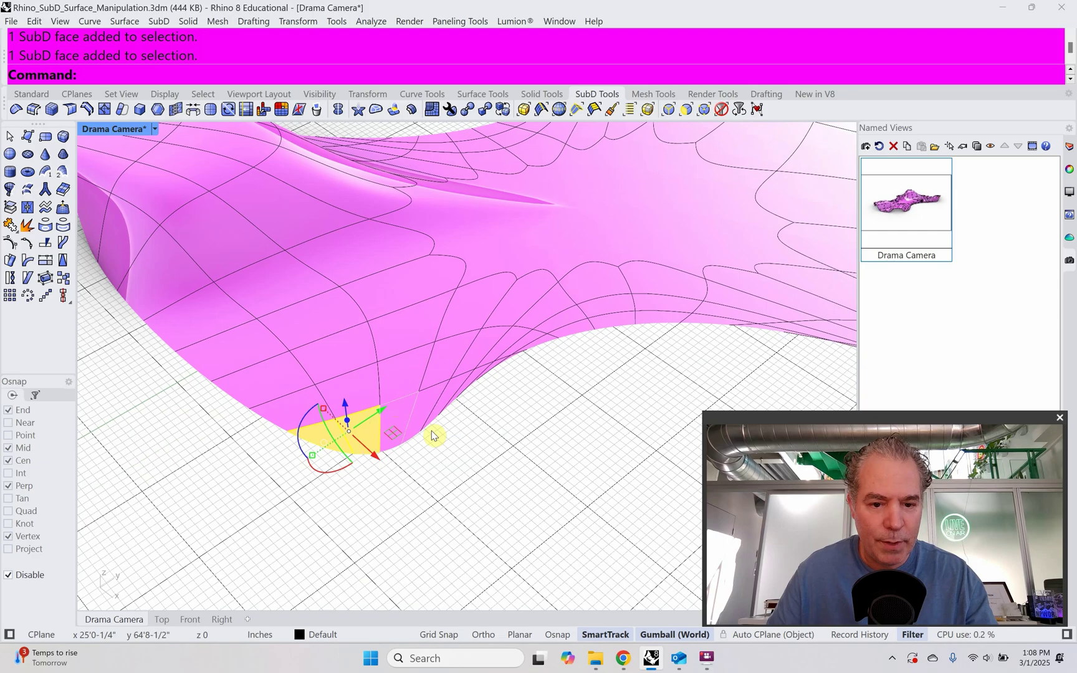
ctrl+shift+click(413, 425)
ctrl+shift+click(425, 410)
ctrl+shift+click(440, 377)
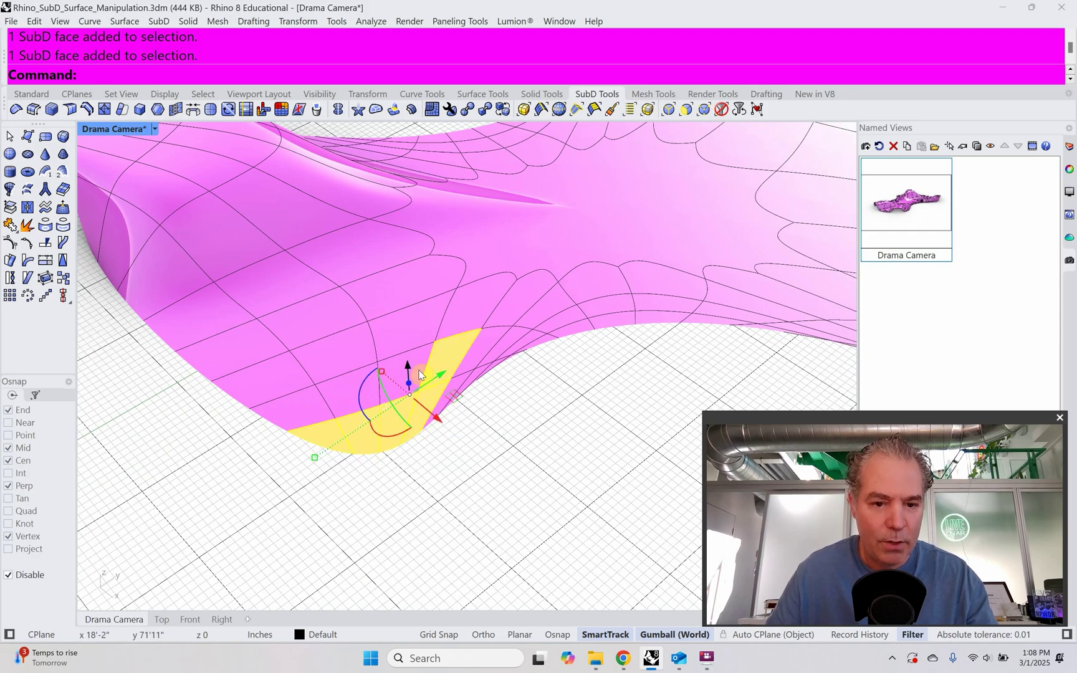
ctrl+shift+click(361, 375)
ctrl+shift+click(350, 386)
ctrl+shift+click(299, 412)
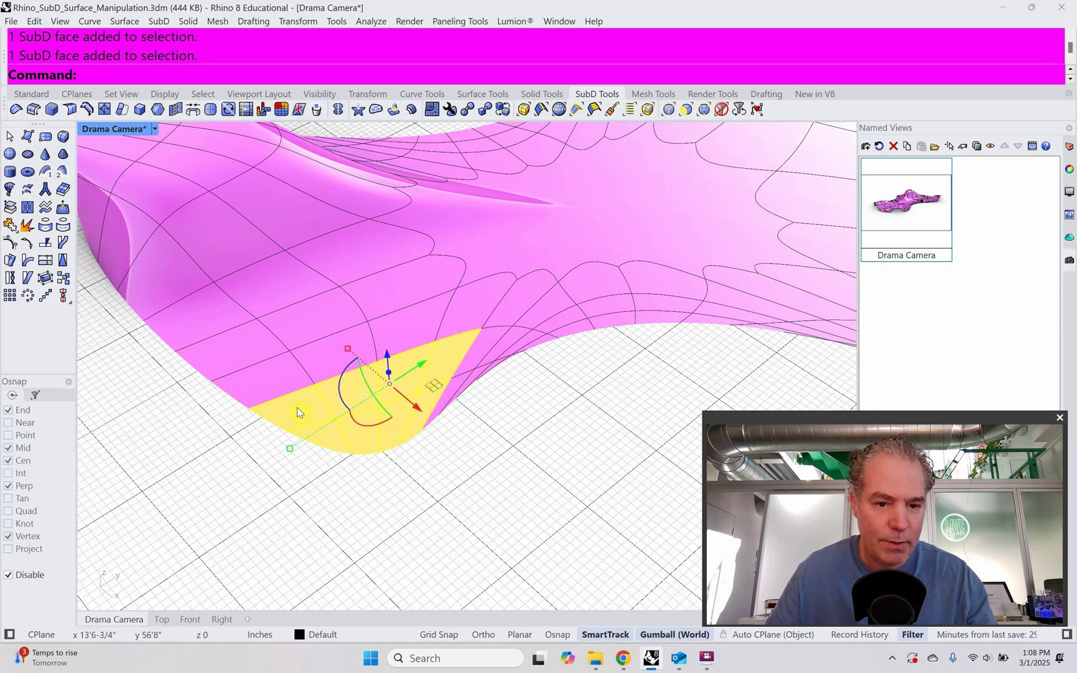
drag(385, 363, 386, 304)
click(328, 473)
Step: Raise the group of faces at one corner tip of the surface's broad end vertically, then deselect them
right_drag(328, 473, 422, 488)
scroll(497, 501, up, 6)
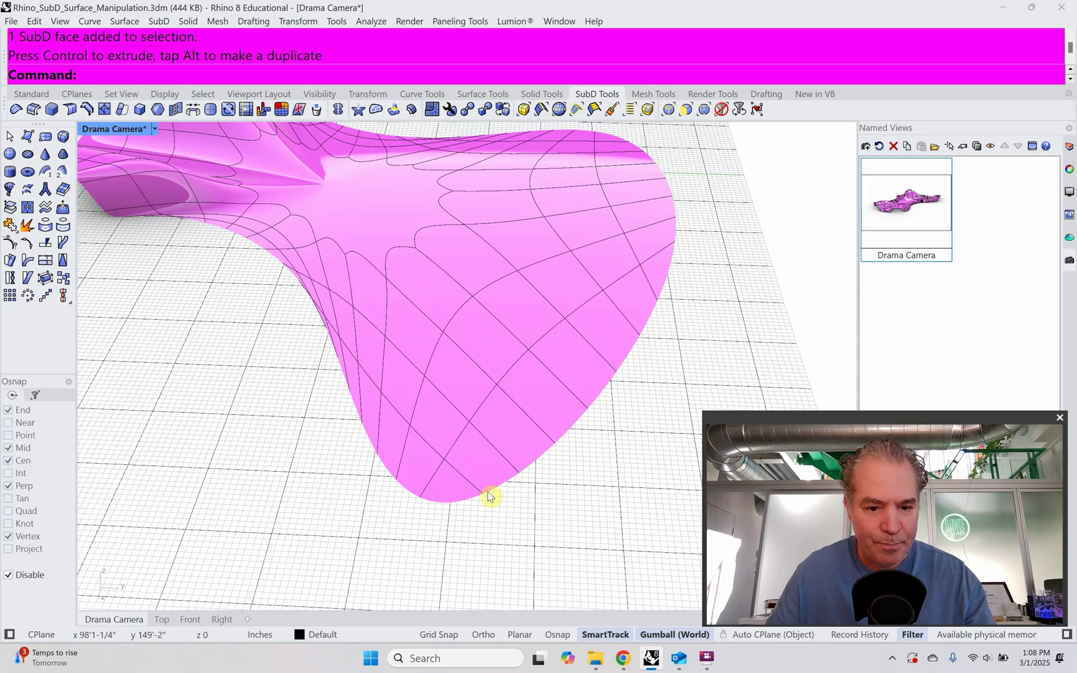
click(455, 485)
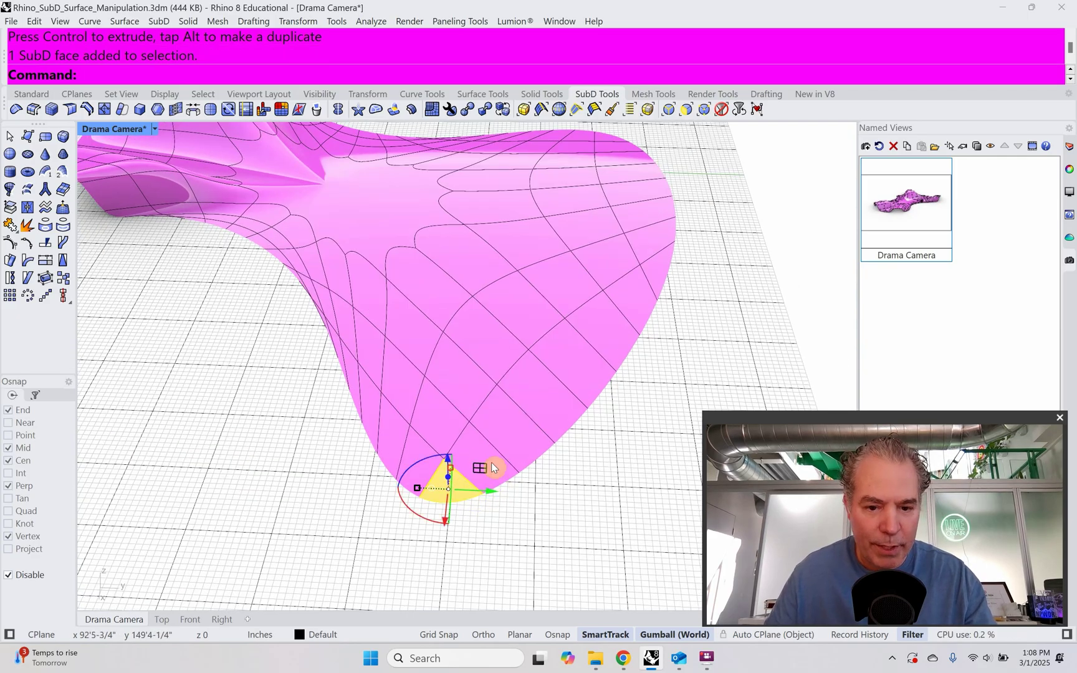
shift+click(495, 461)
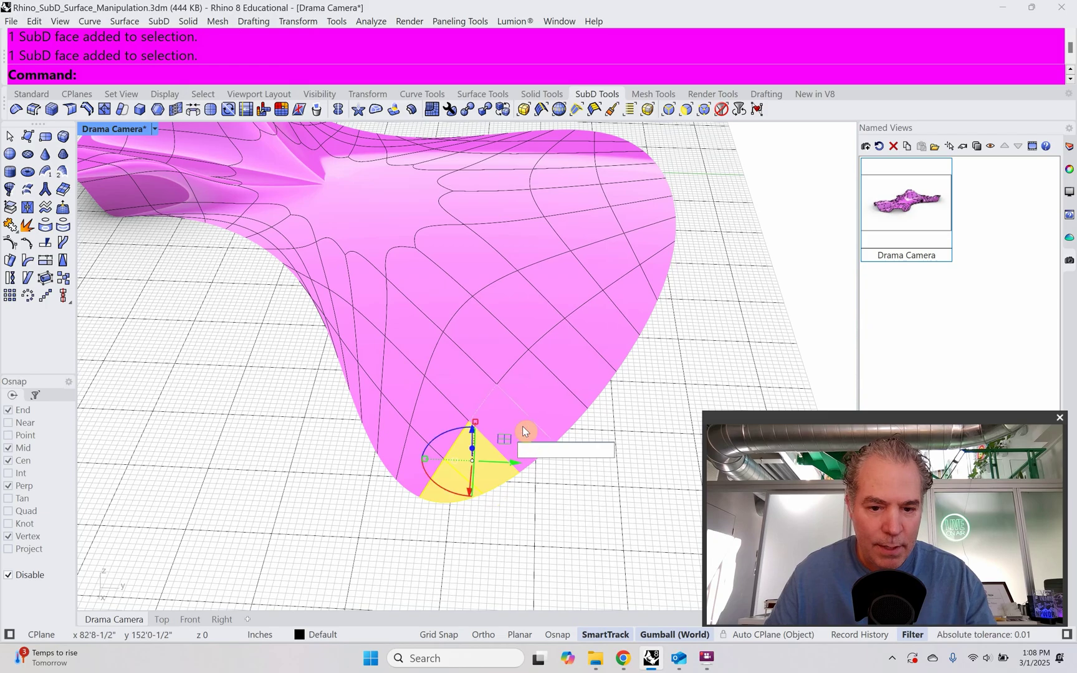
shift+click(515, 444)
shift+click(415, 454)
shift+click(435, 405)
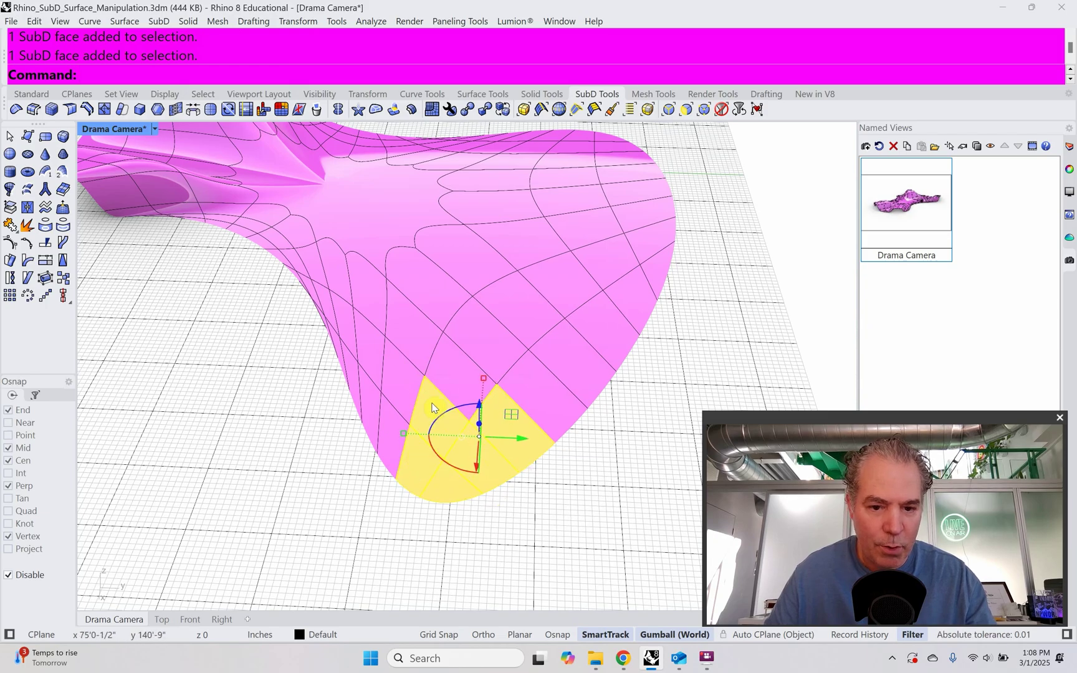
shift+click(445, 384)
right_drag(476, 468, 465, 412)
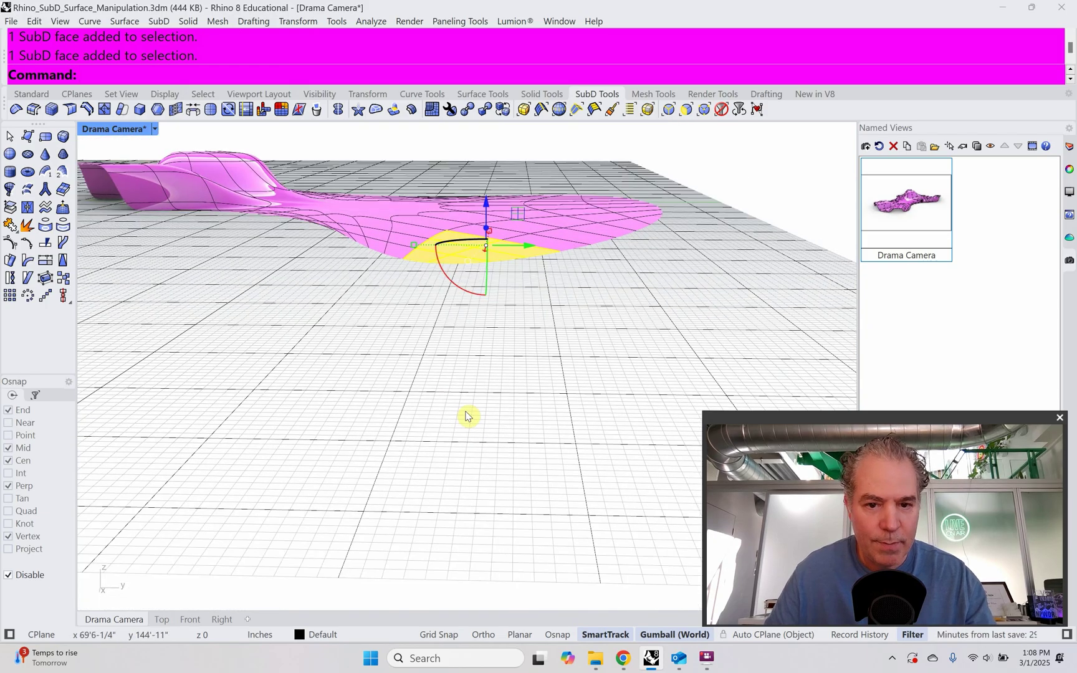
drag(486, 204, 487, 158)
click(492, 237)
Step: Raise the eight faces at the opposite corner of the broad end vertically, then deselect them
right_drag(492, 240, 351, 389)
scroll(435, 418, up, 3)
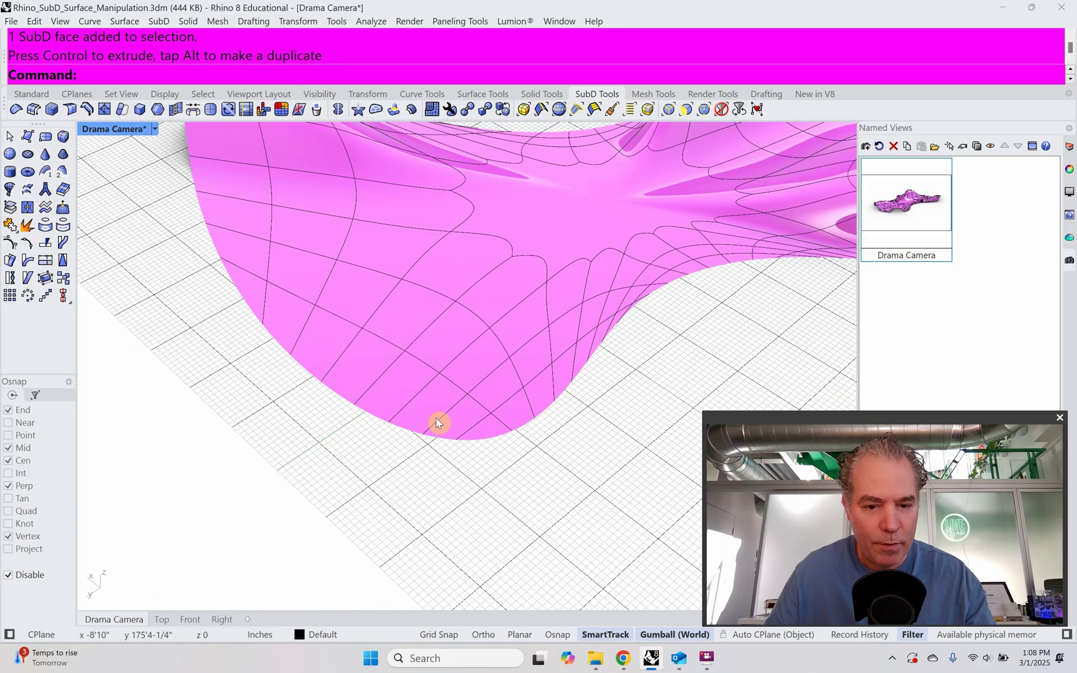
ctrl+shift+click(401, 390)
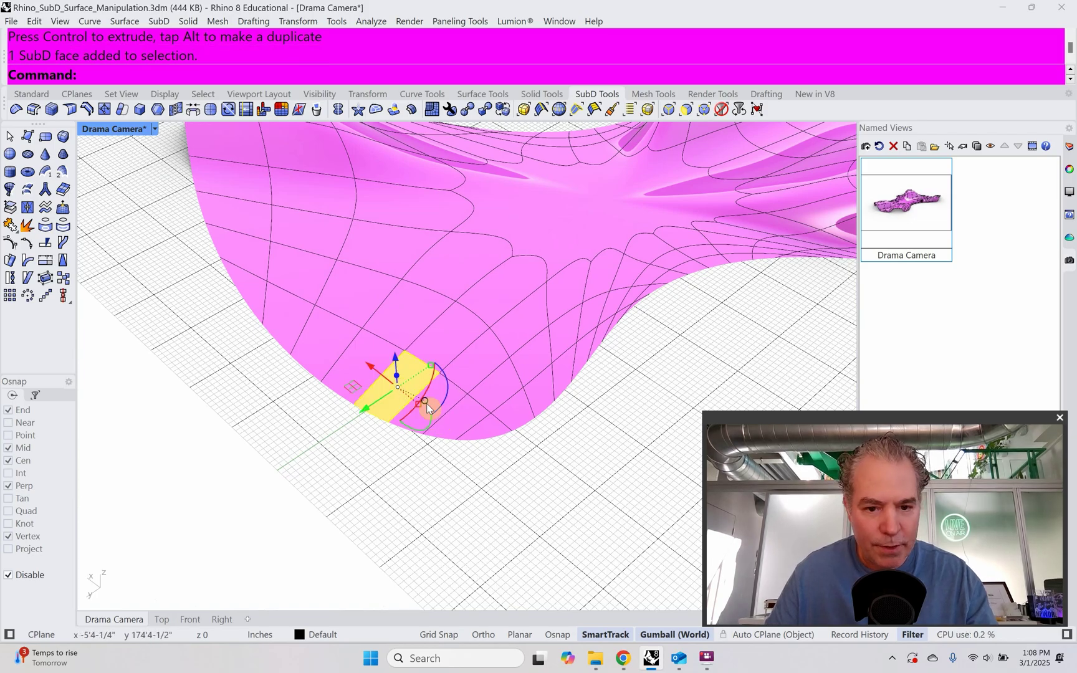
ctrl+shift+click(433, 411)
ctrl+shift+click(456, 422)
ctrl+shift+click(484, 434)
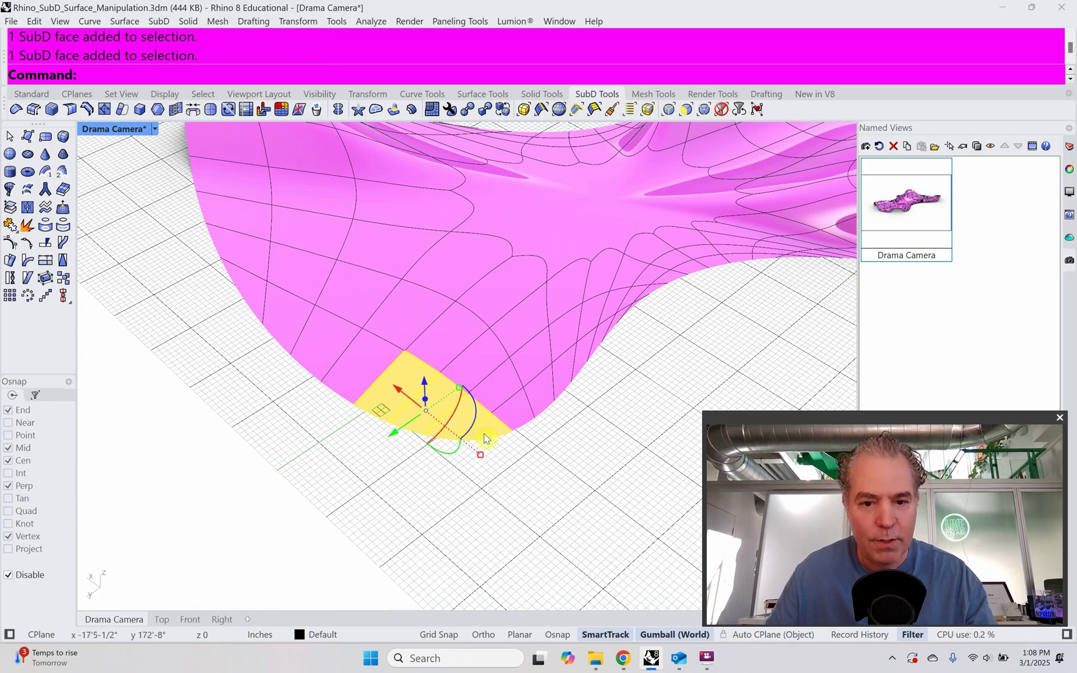
ctrl+shift+click(503, 416)
ctrl+shift+click(500, 378)
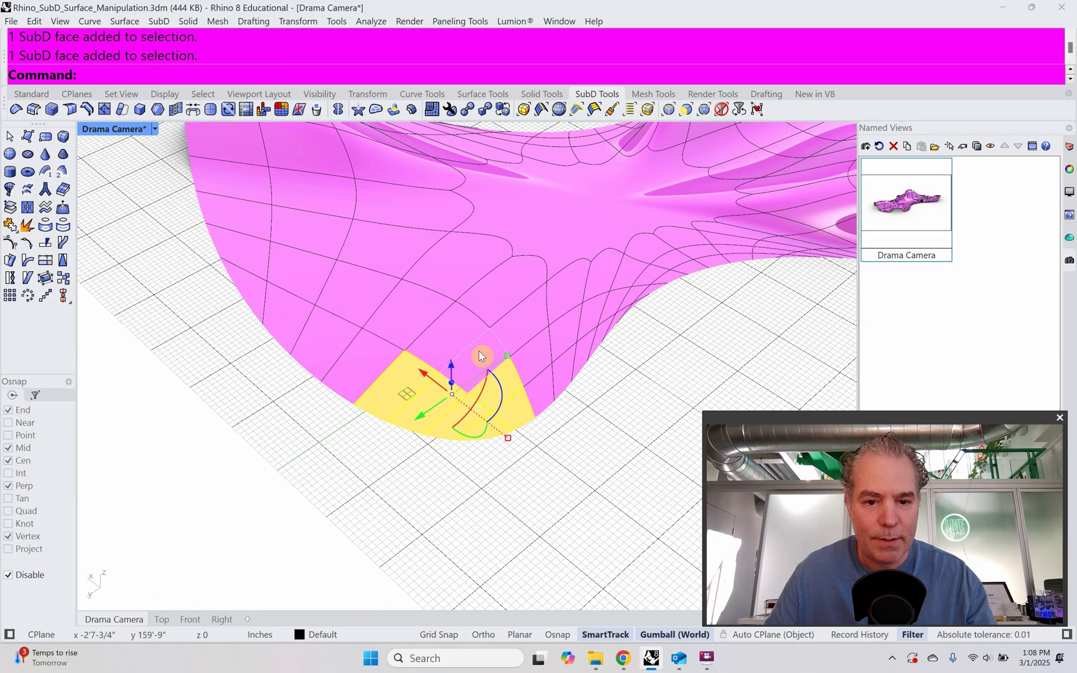
ctrl+shift+click(478, 351)
ctrl+shift+click(454, 337)
right_drag(457, 410, 460, 324)
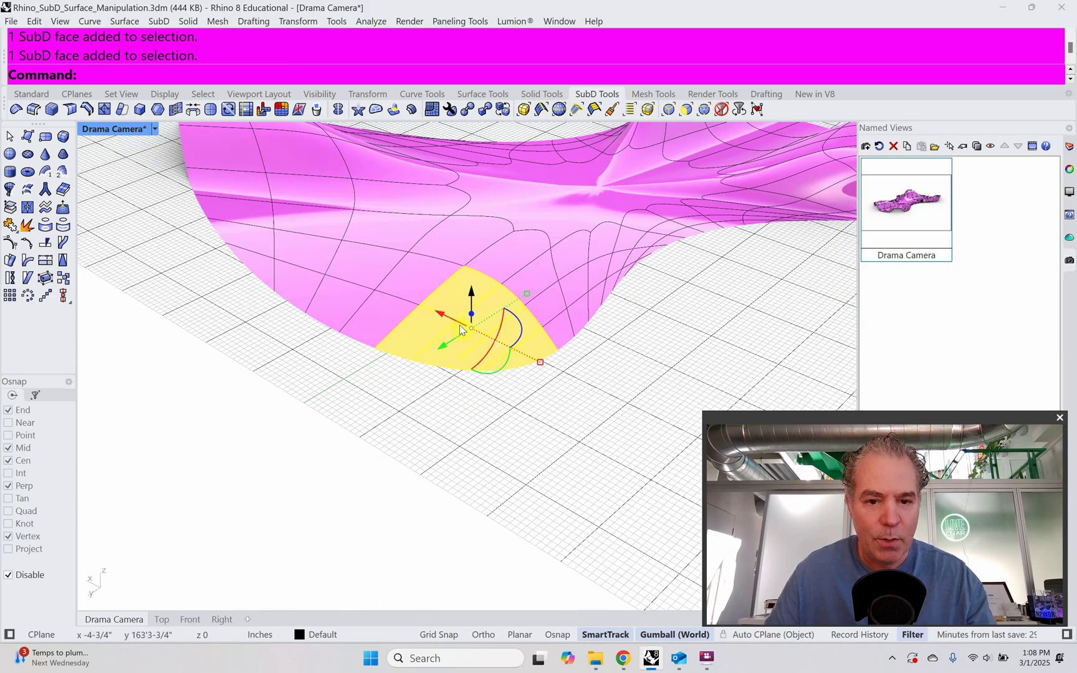
drag(472, 302, 477, 250)
key(Escape)
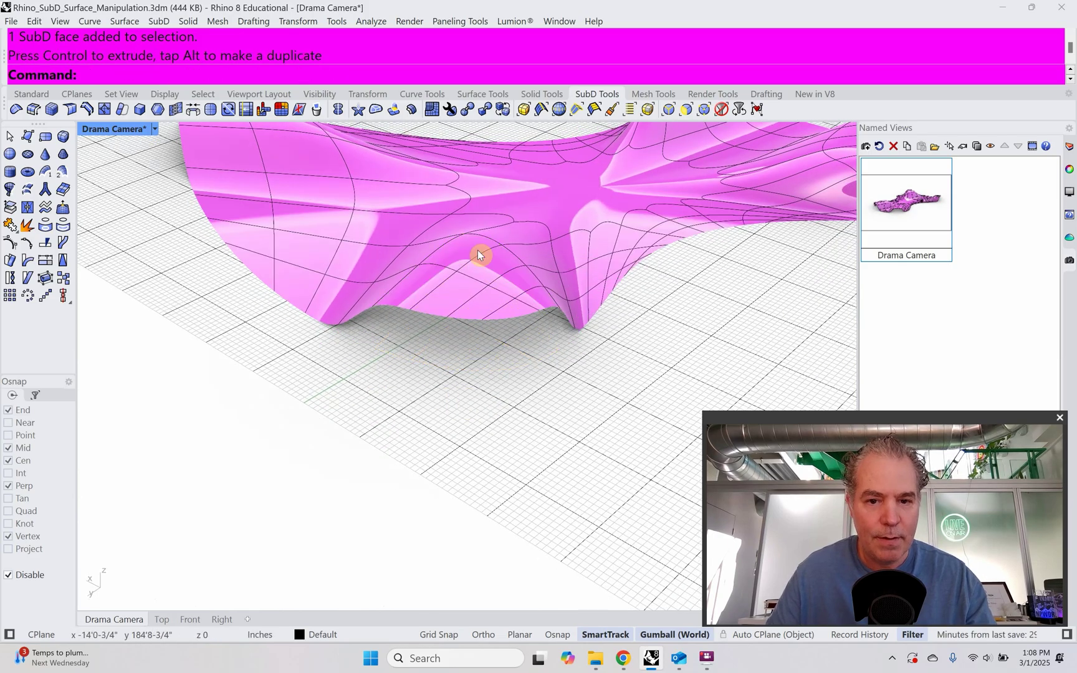
Step: Raise the large merged face at the centre of the surface slightly in the vertical direction, then deselect it
scroll(423, 418, down, 7)
right_drag(422, 422, 470, 457)
click(478, 305)
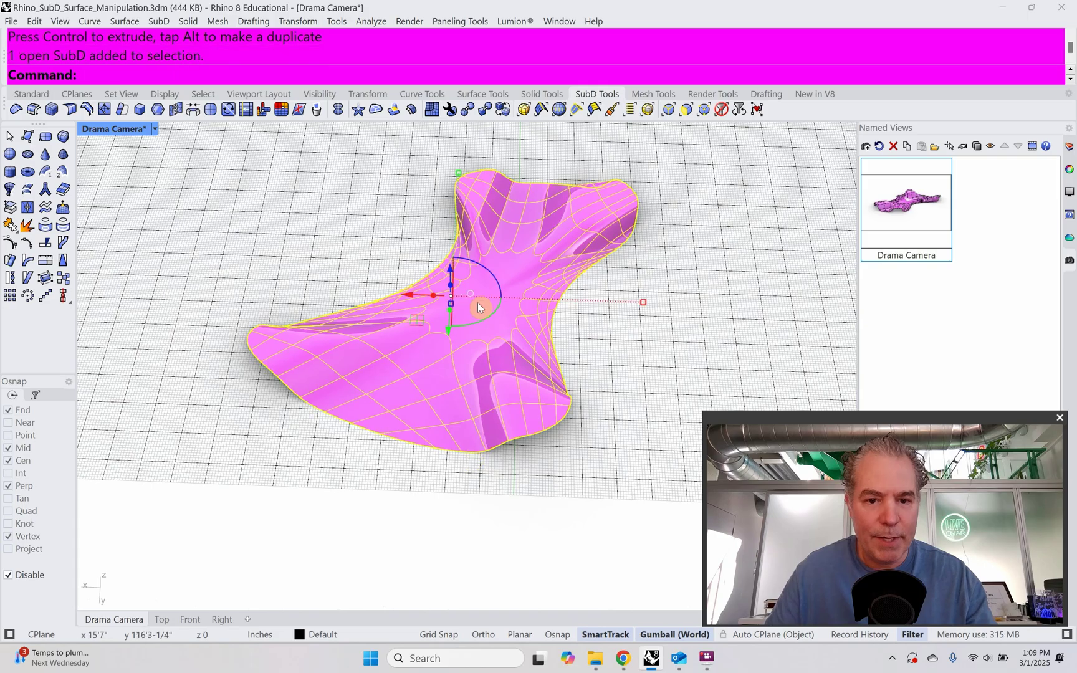
key(Escape)
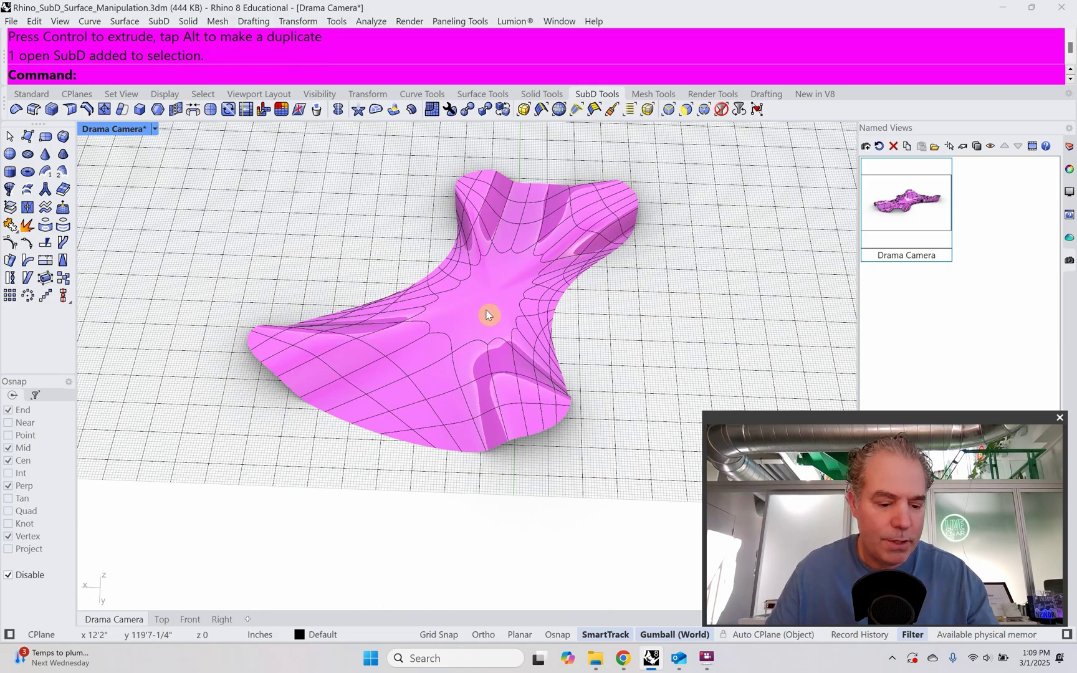
ctrl+shift+click(488, 315)
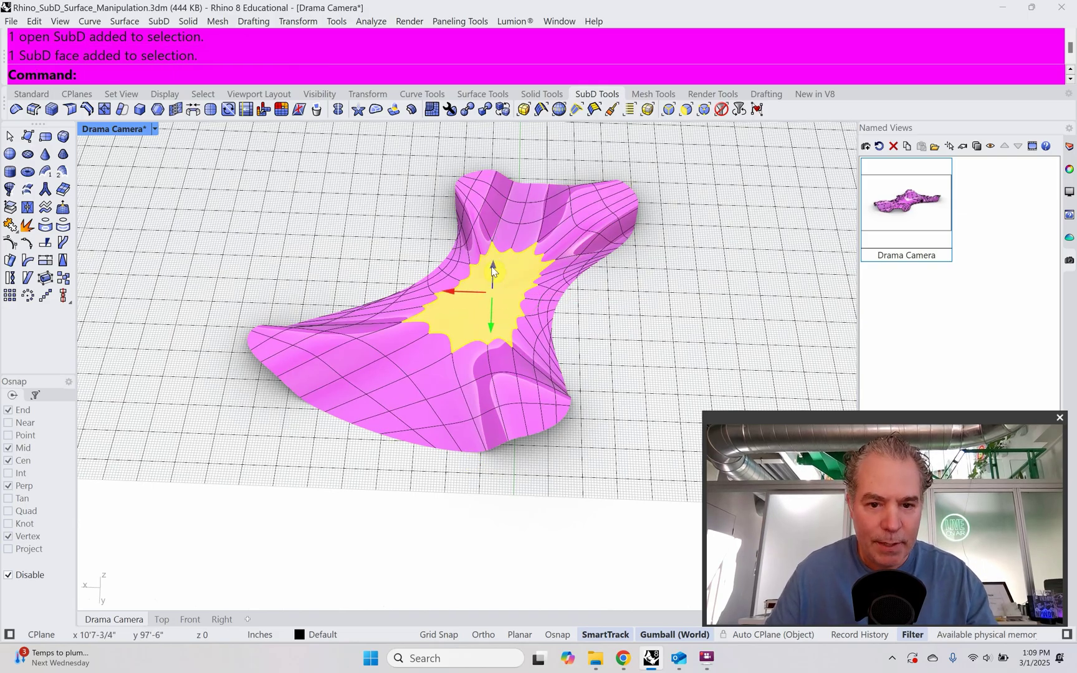
drag(493, 282, 497, 265)
right_drag(496, 264, 616, 389)
key(Escape)
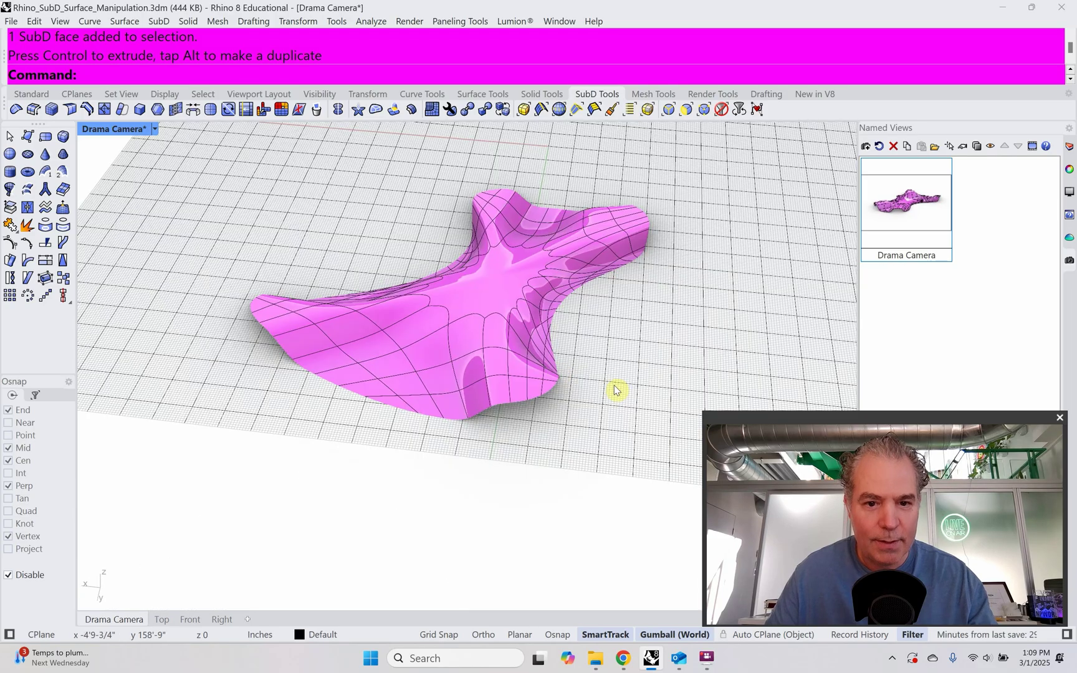
Step: Thicken the whole sculpted SubD into a solid with OffsetSubD at a distance of 0.5, offset upward, deleting the input
scroll(517, 380, up, 2)
shift+right_drag(540, 382, 492, 414)
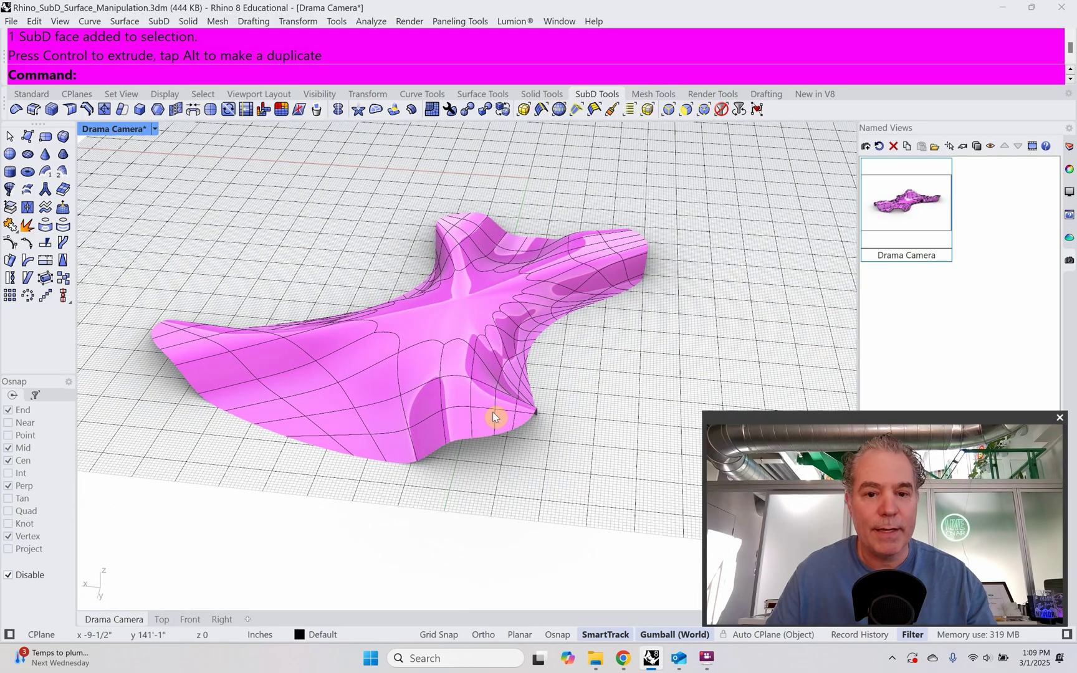
click(480, 378)
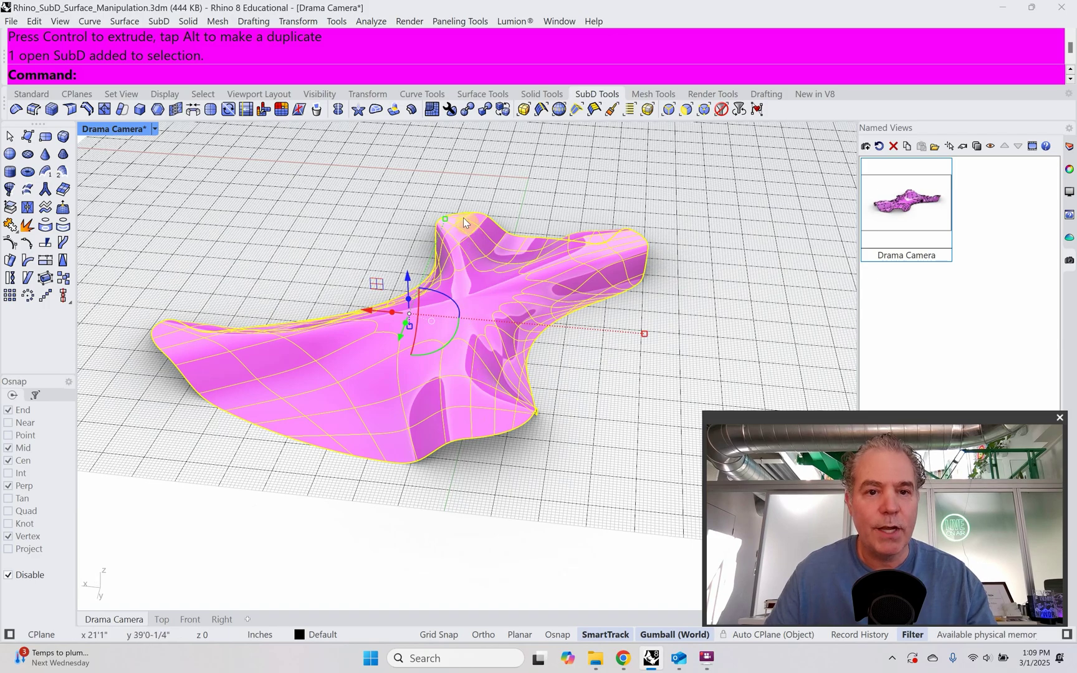
click(410, 113)
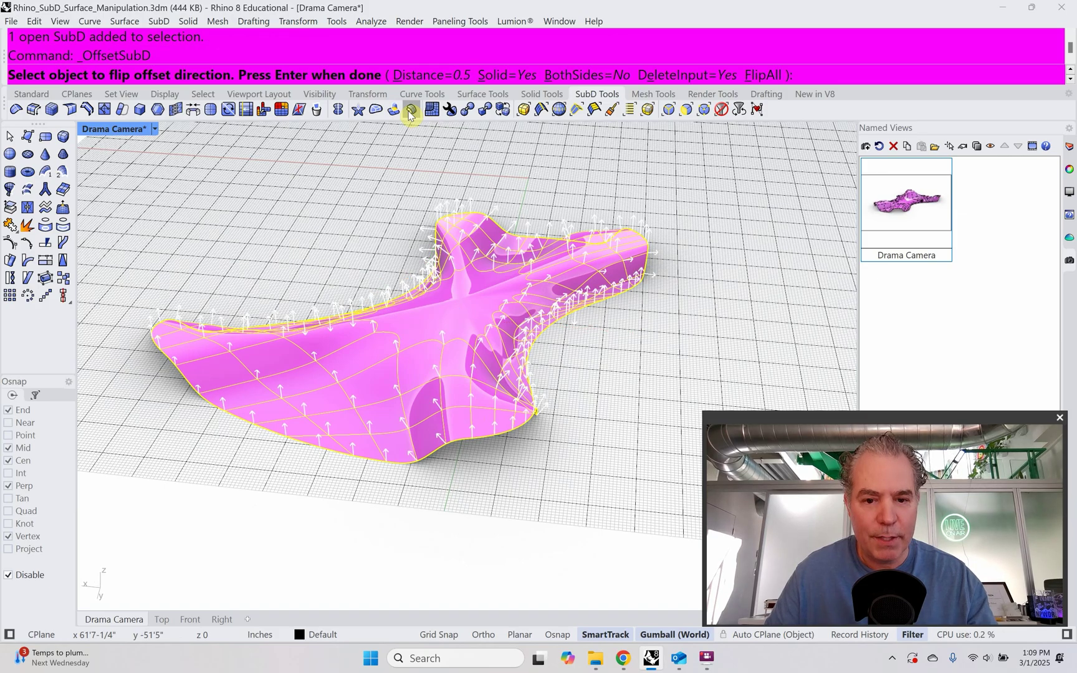
click(492, 364)
click(492, 366)
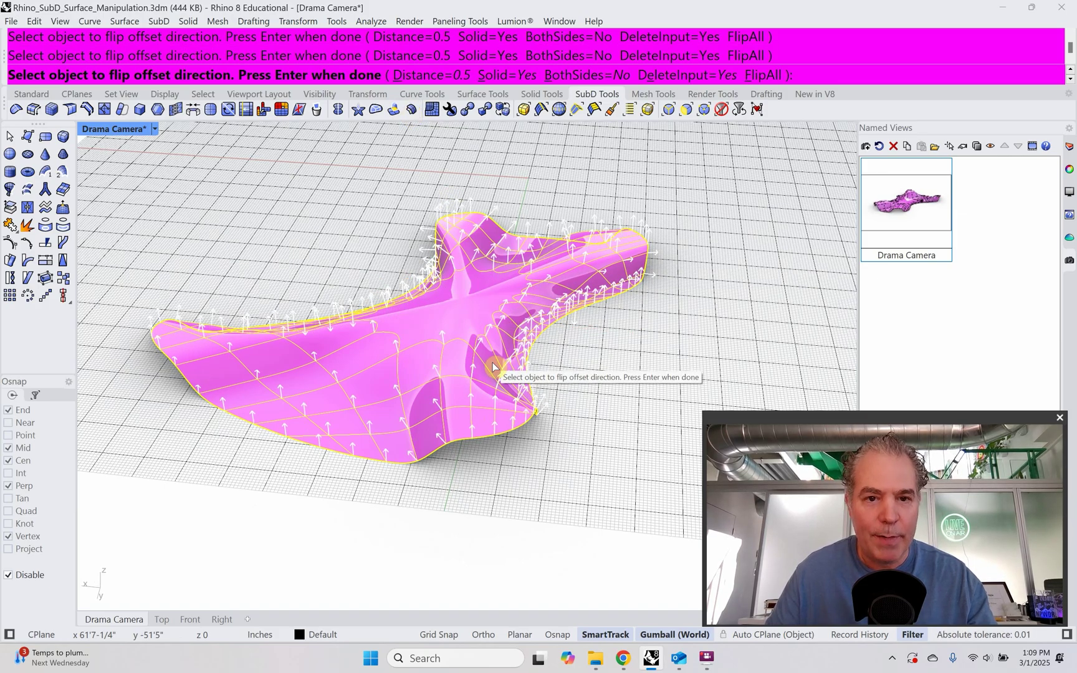
click(426, 78)
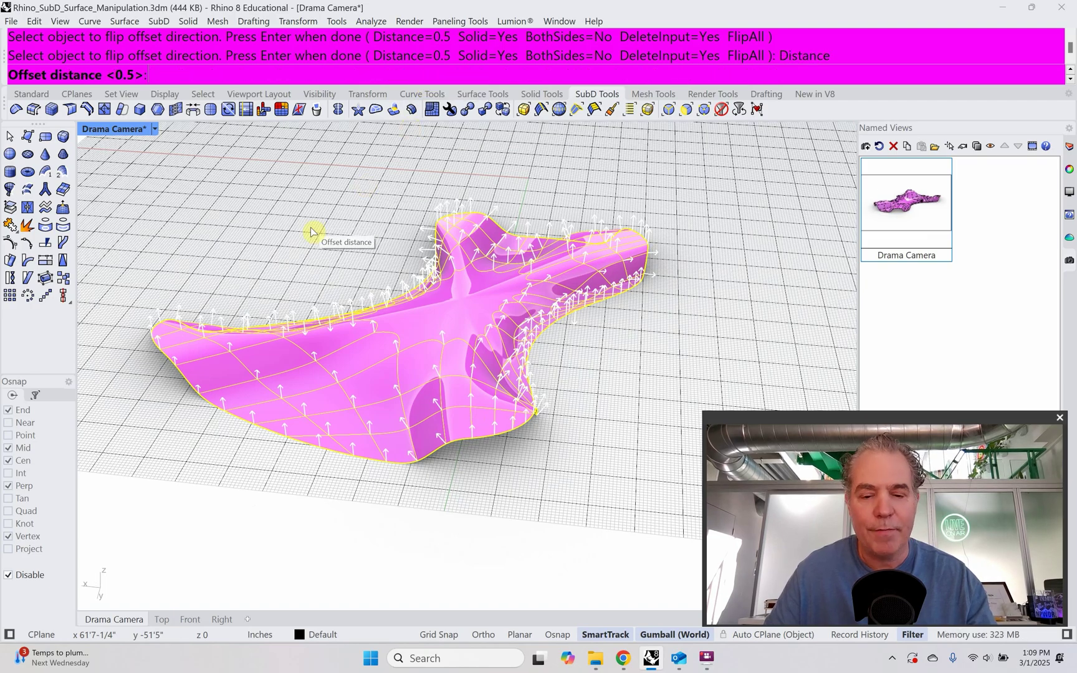
key(Return)
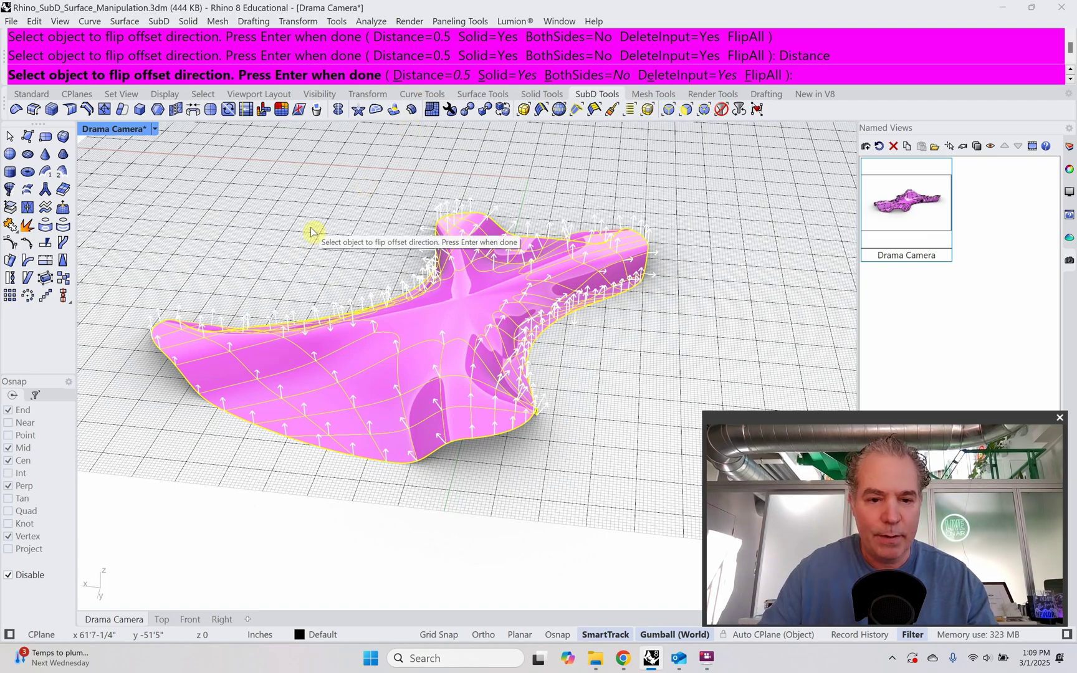
key(Return)
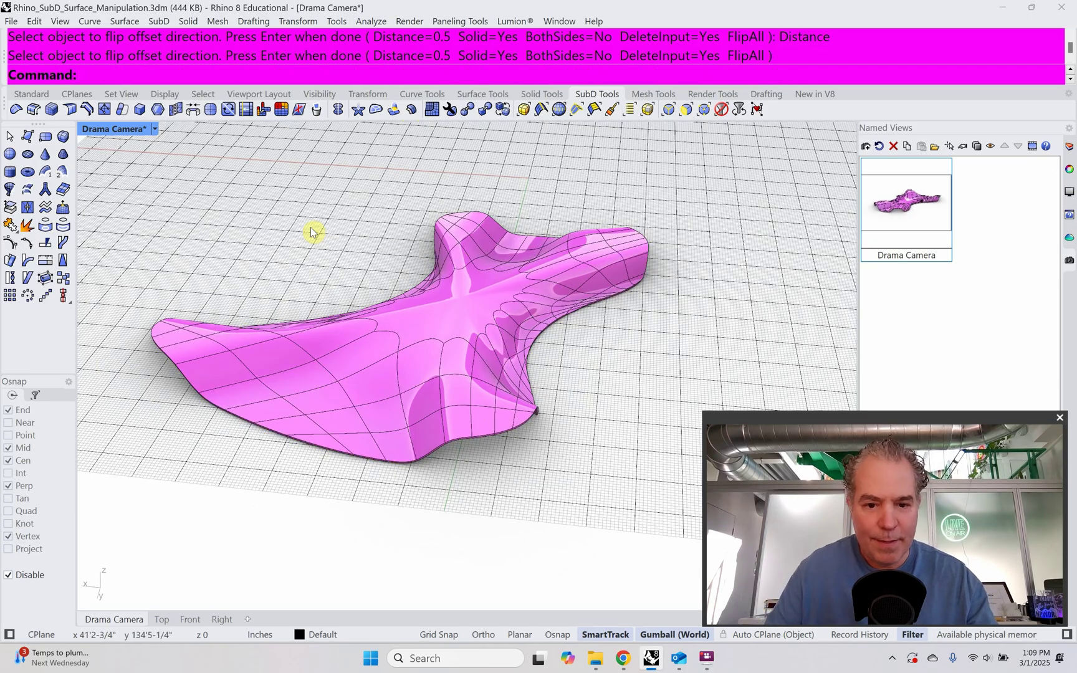
right_drag(379, 483, 347, 447)
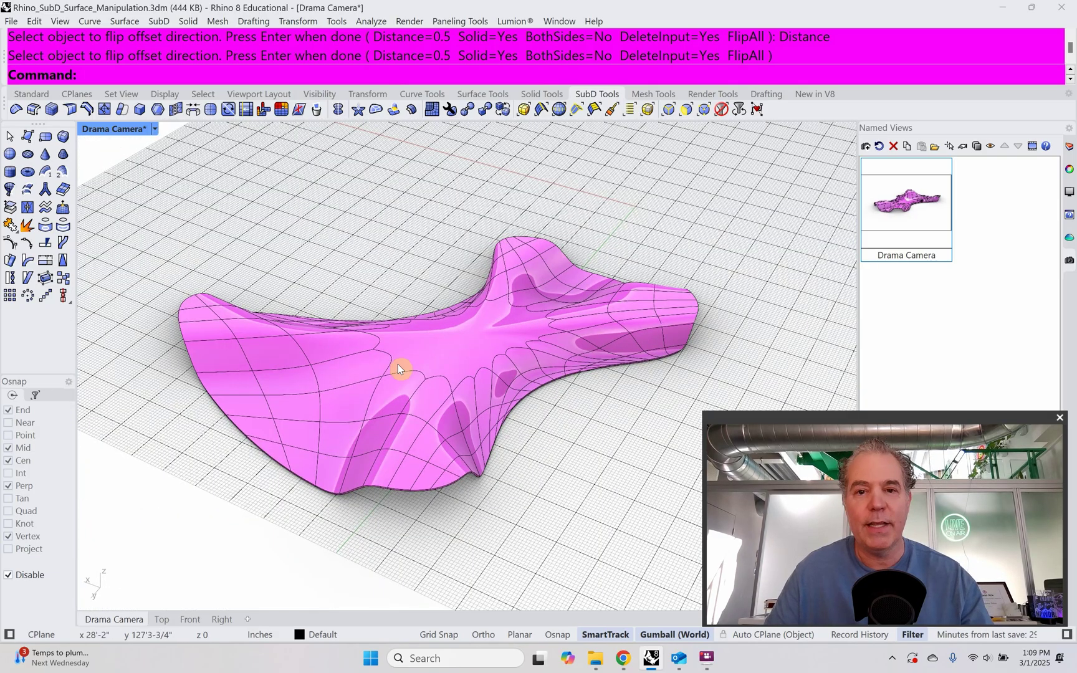